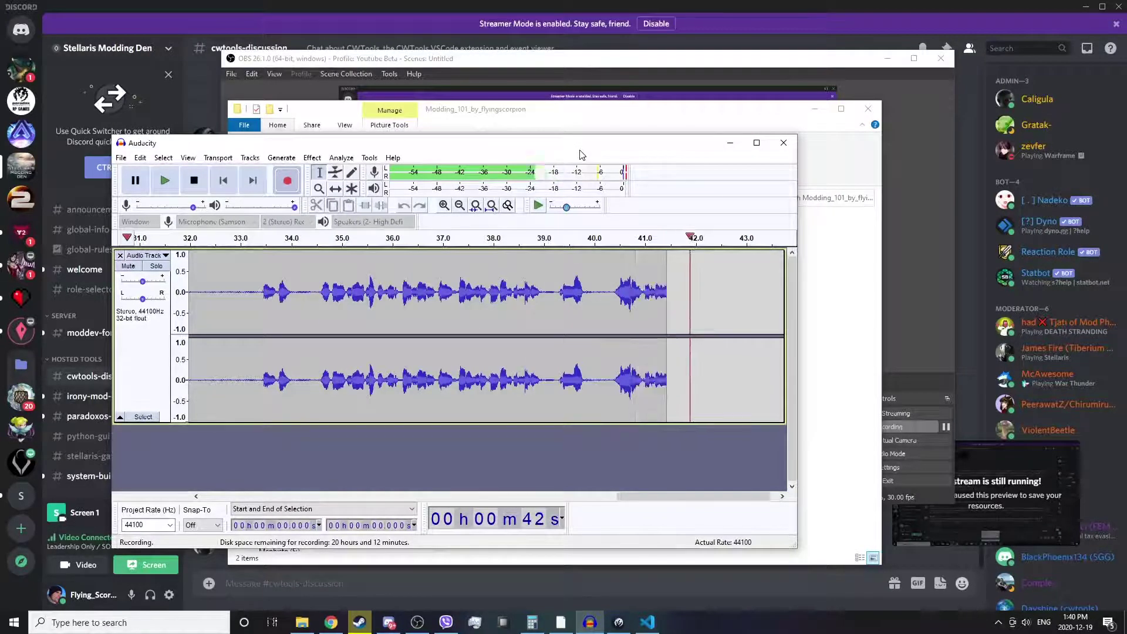
Bring the mod folder window forward and check the sizes of descriptor.mod and thumbnail.png.
key(alt+Tab)
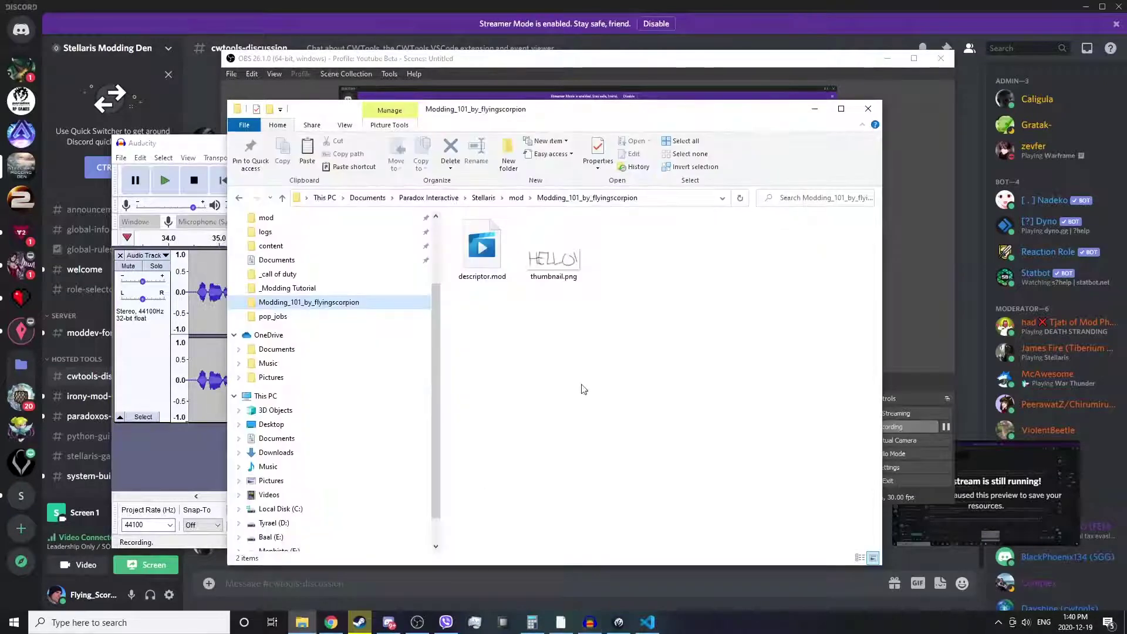
drag(640, 336, 505, 253)
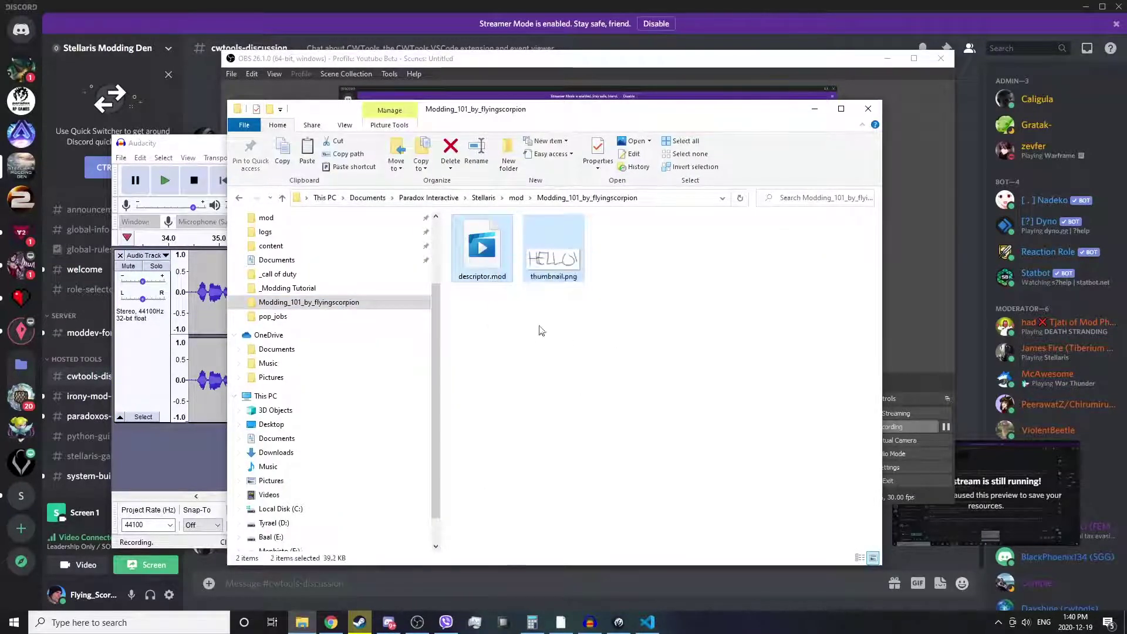
key(Left)
key(Right)
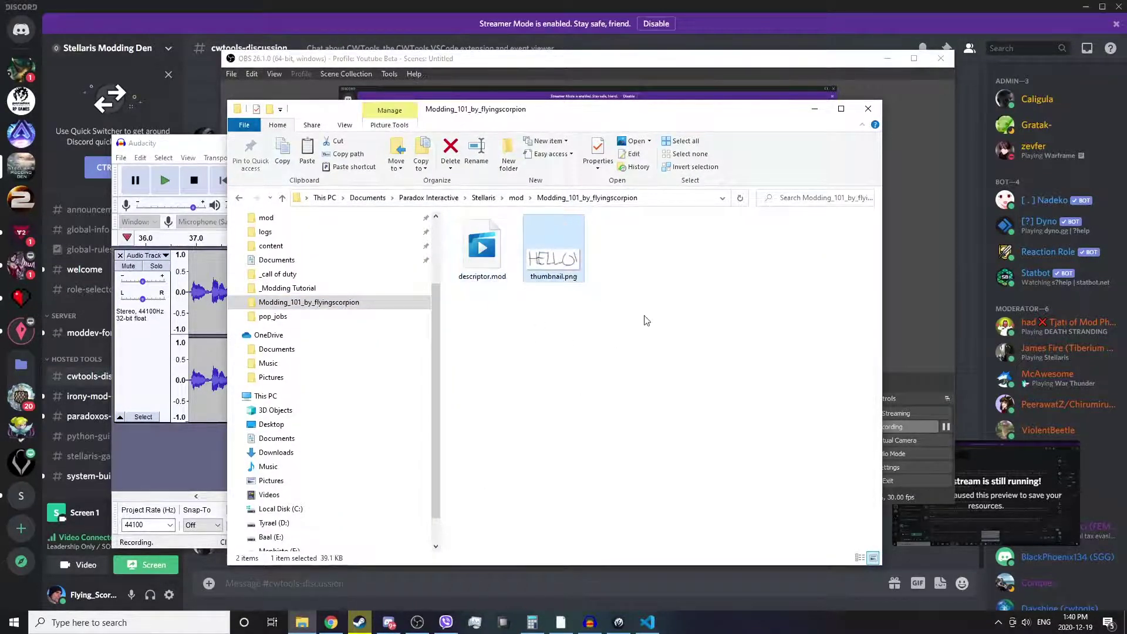
Navigate up through mod to the Stellaris folder and select the logs folder.
click(517, 198)
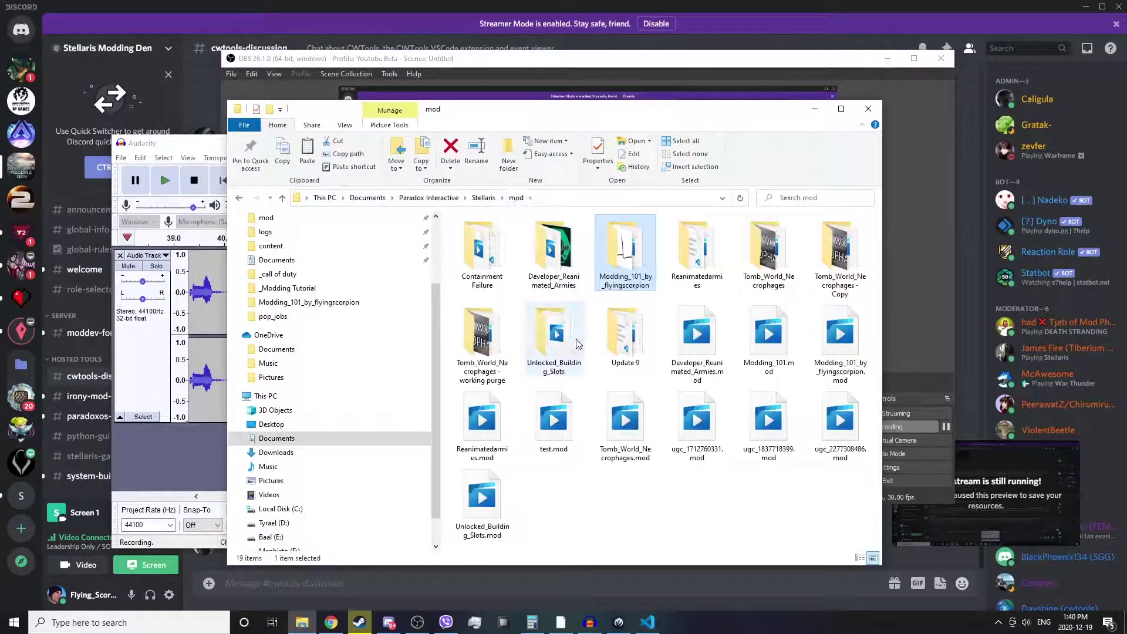
click(483, 198)
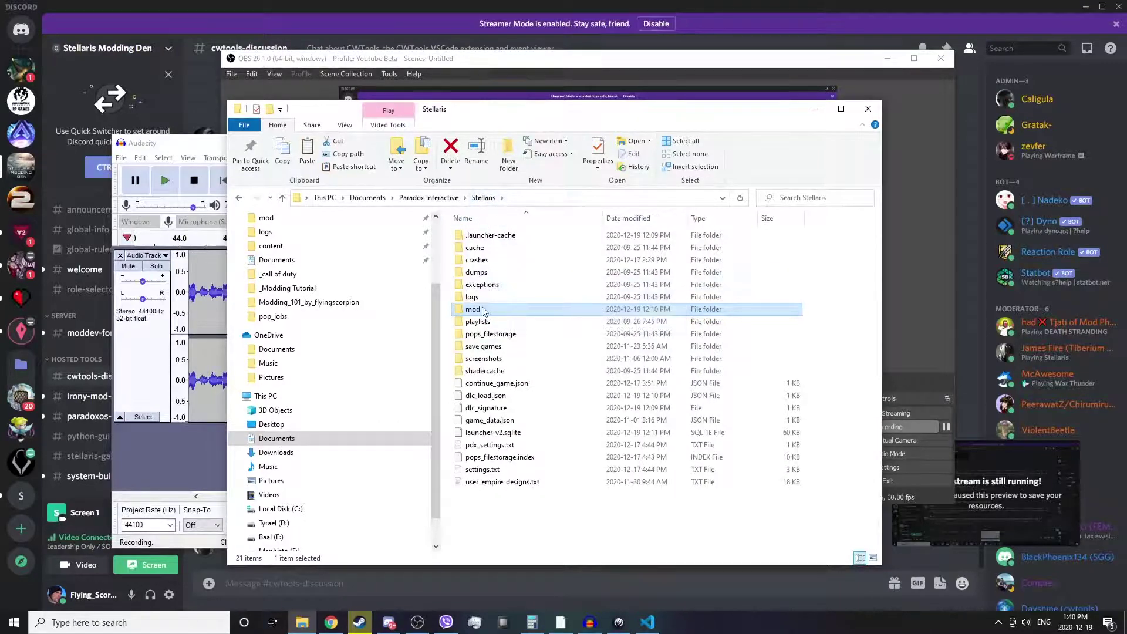
mouse_move(491, 308)
mouse_down()
mouse_move(520, 311)
mouse_move(327, 296)
mouse_move(330, 238)
mouse_move(493, 293)
mouse_move(485, 316)
mouse_up()
scroll(380, 304, up, 2)
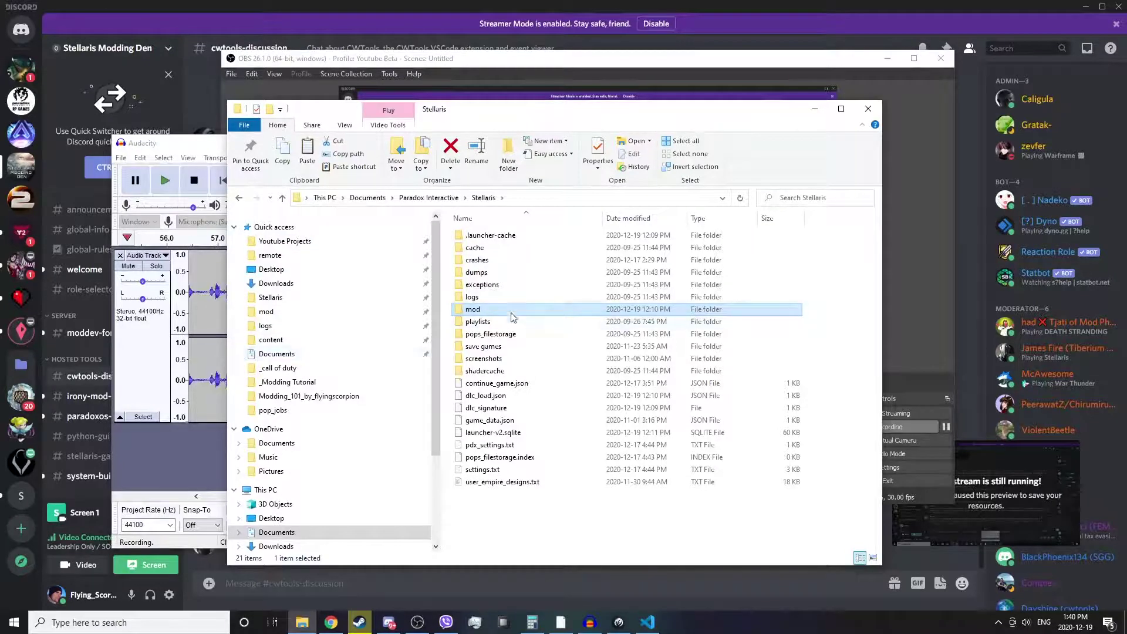
click(496, 298)
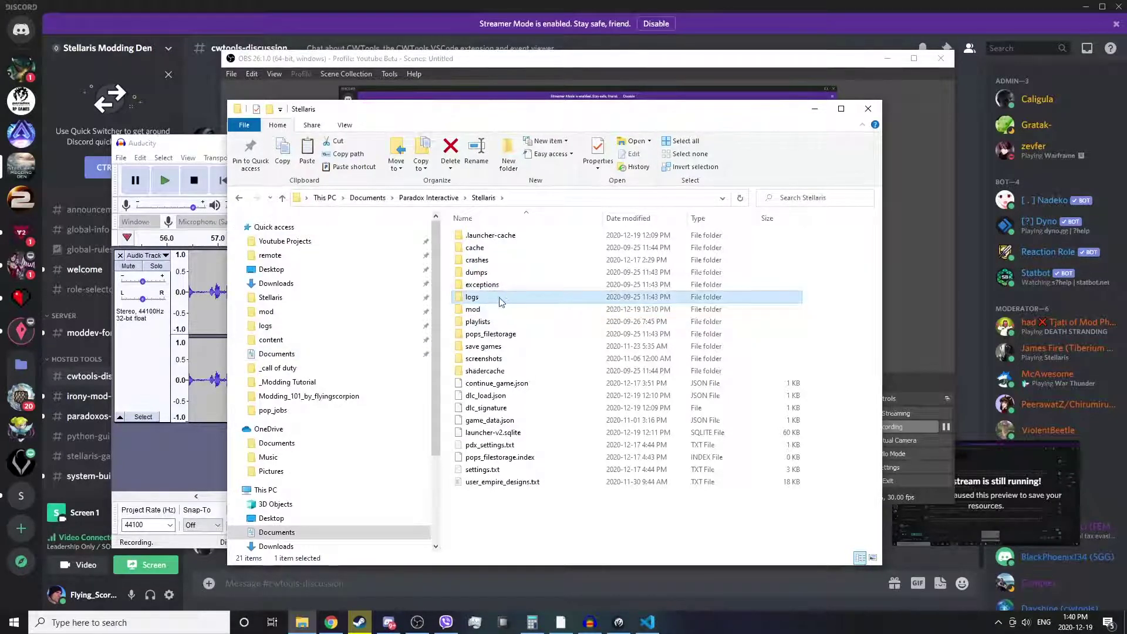
mouse_move(499, 301)
mouse_down()
mouse_move(356, 290)
mouse_move(477, 301)
mouse_up()
Open error.log in Notepad, widen it to read the Corrupt Event Table Entry errors, then close it.
double_click(485, 299)
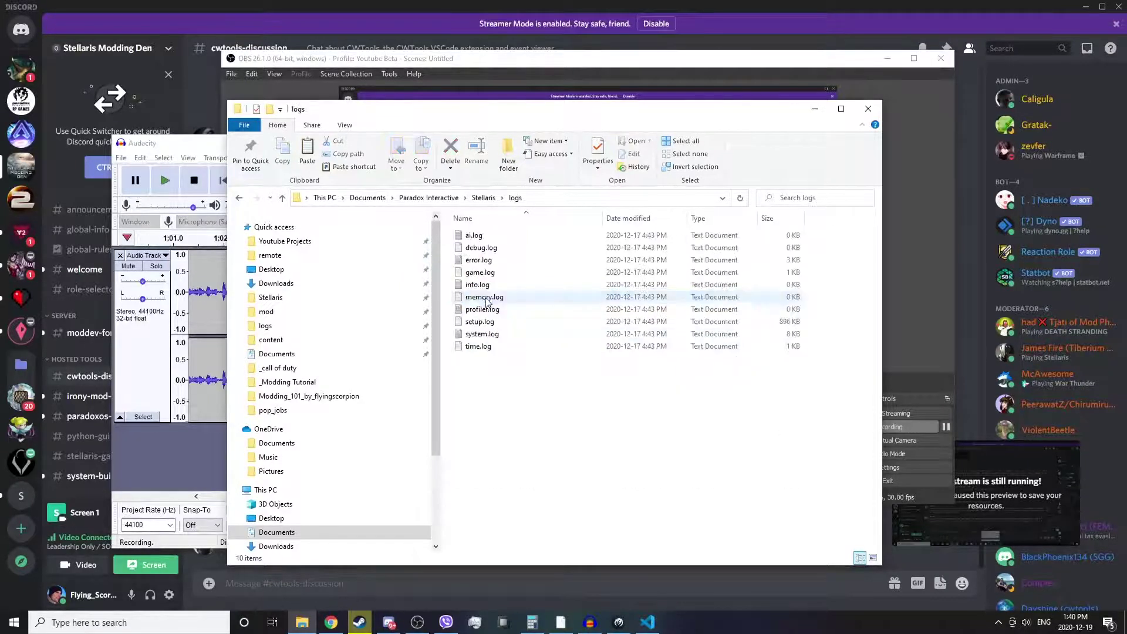
double_click(501, 260)
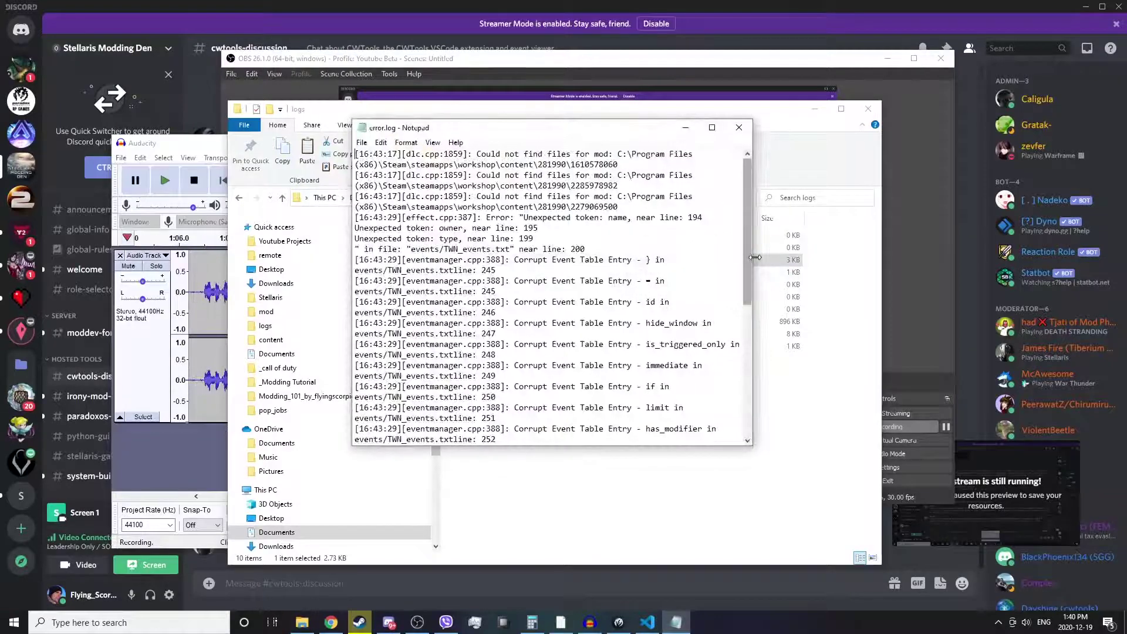
drag(756, 257, 1072, 239)
drag(788, 128, 610, 156)
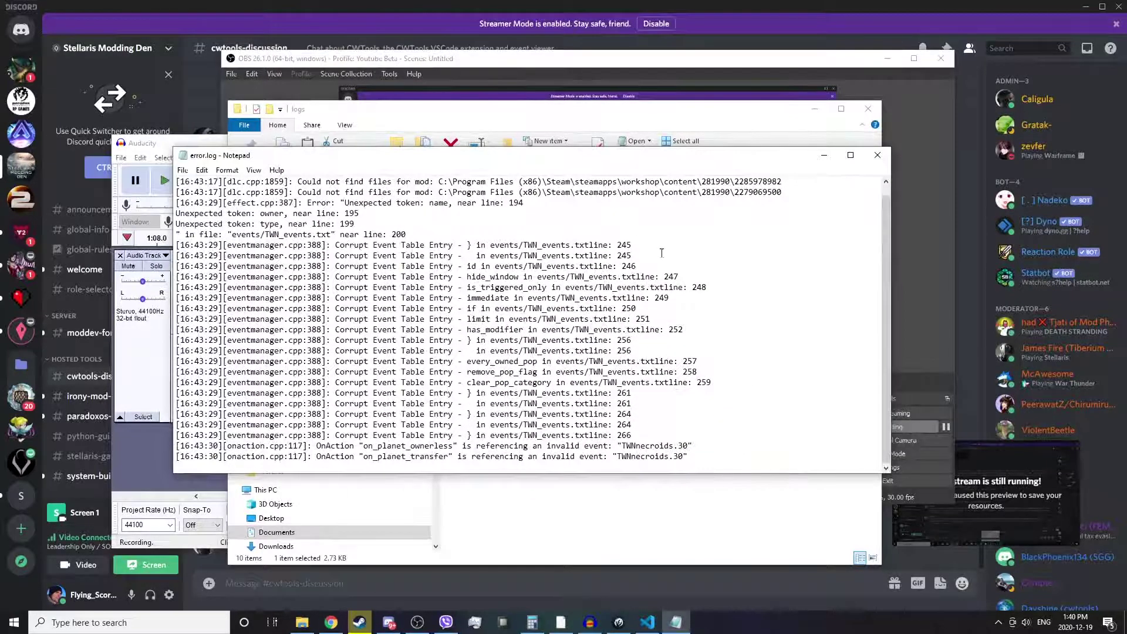
drag(633, 245, 338, 248)
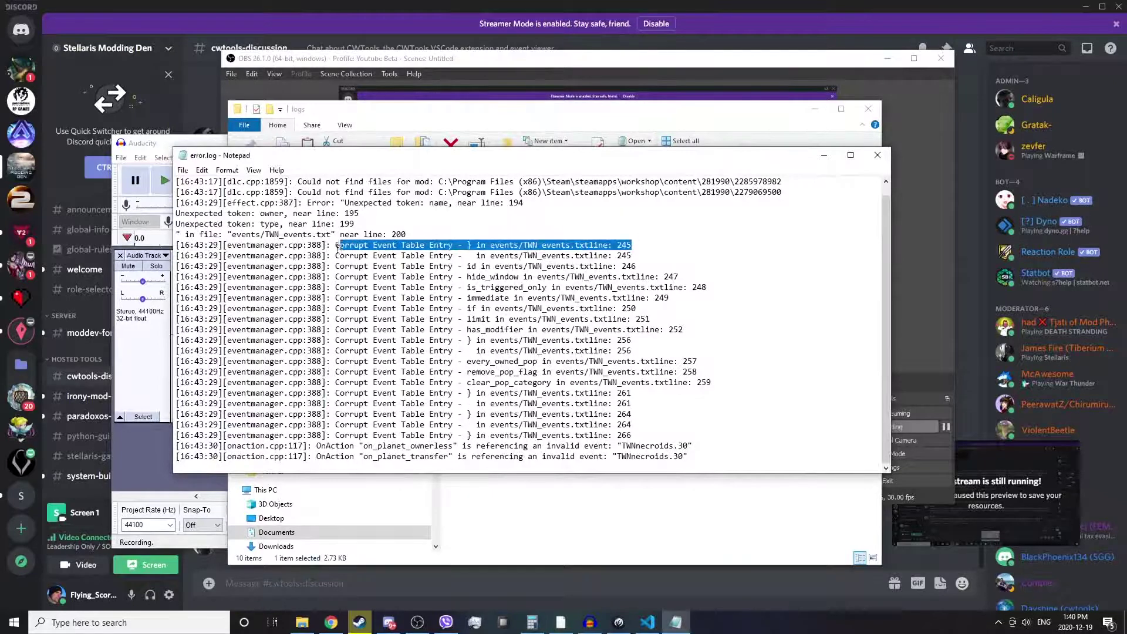
click(875, 155)
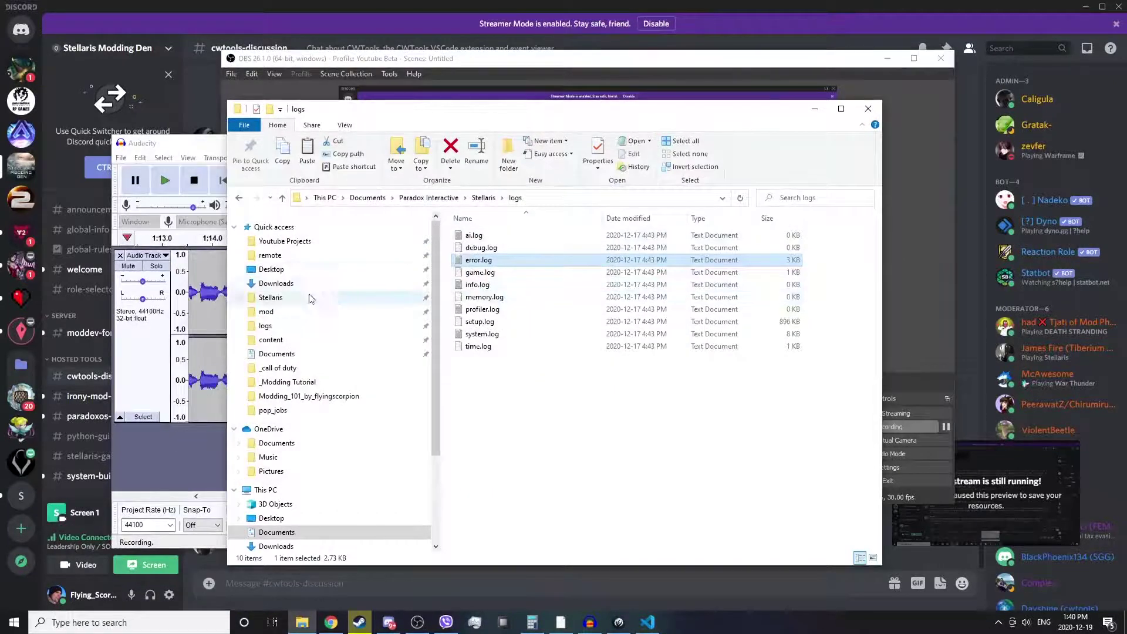
Go to the mod folder, open Modding_101_by_flyingscorpion and select descriptor.mod.
click(284, 316)
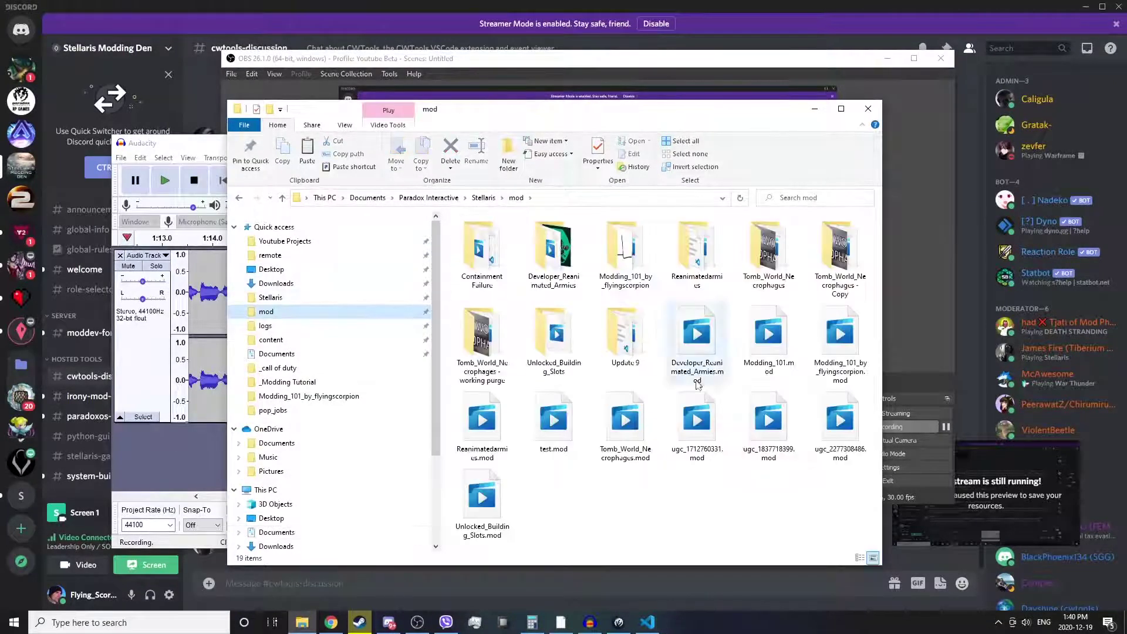
double_click(627, 247)
click(495, 255)
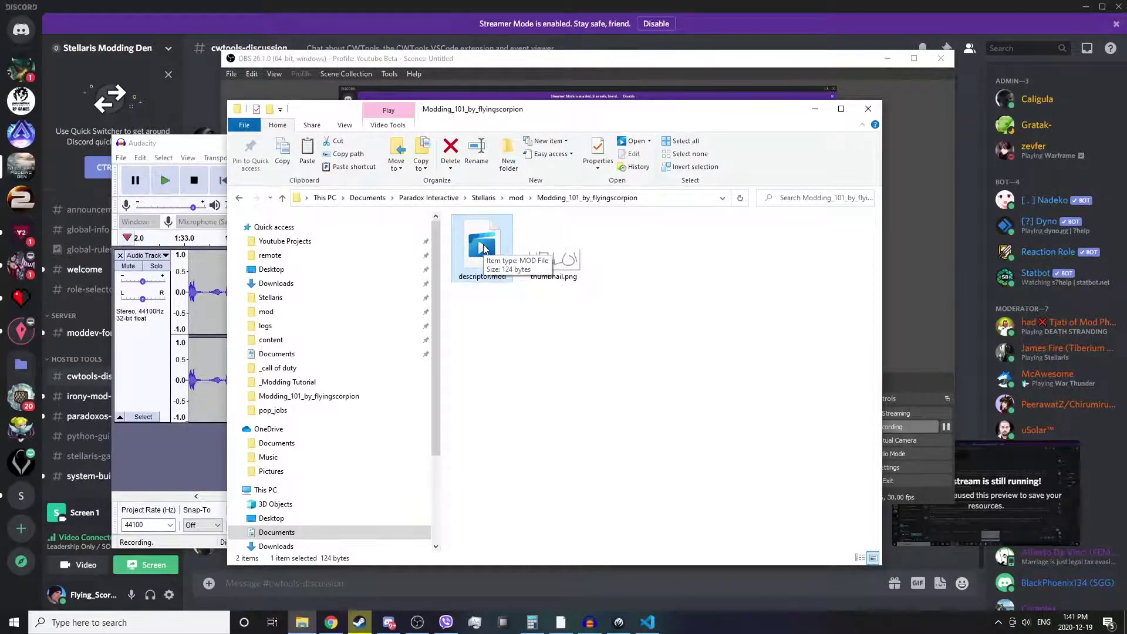
Open descriptor.mod with Notepad, highlight its remote_file_id line, then close it.
right_click(484, 248)
mouse_move(549, 318)
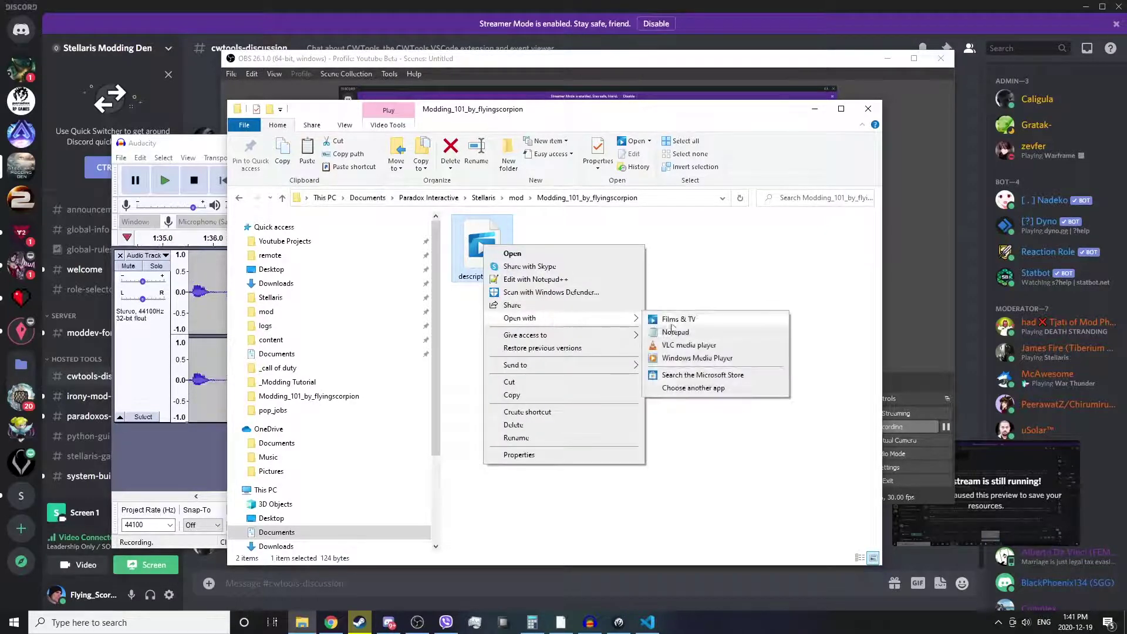
click(675, 332)
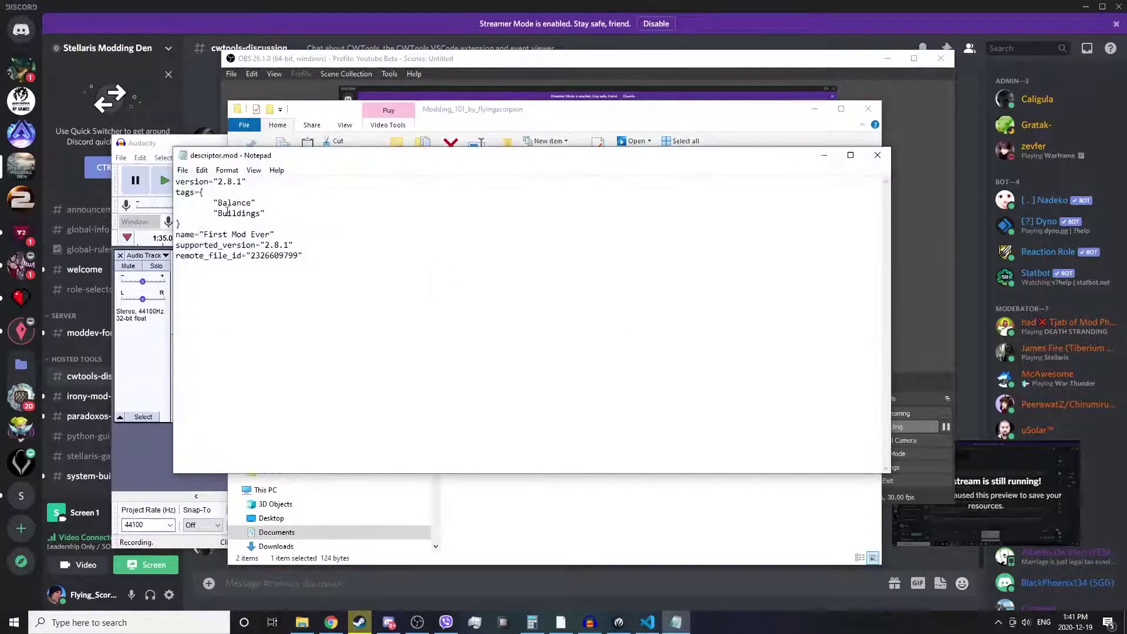
drag(303, 256, 176, 256)
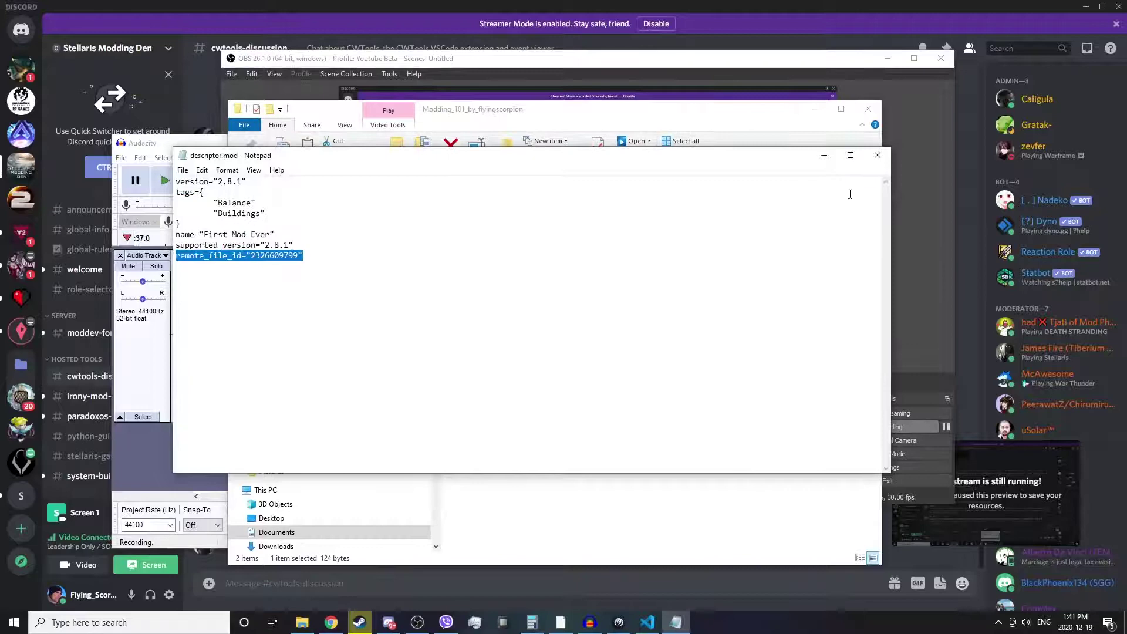
click(877, 155)
Reopen descriptor.mod in Notepad++, go over its tags block, then close it.
right_click(490, 254)
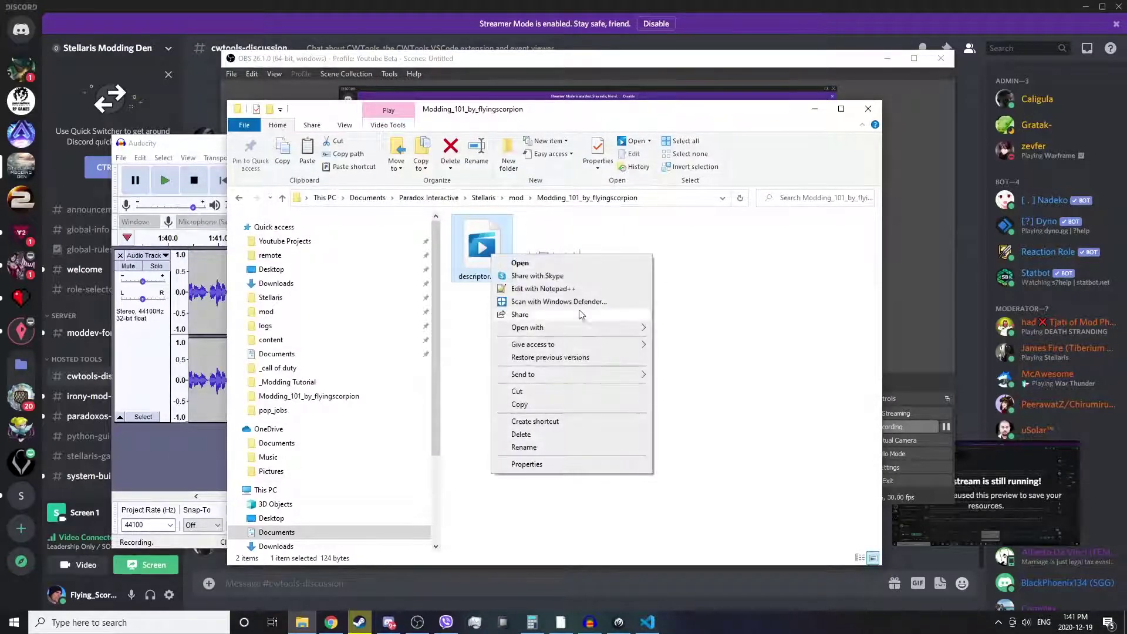
click(552, 288)
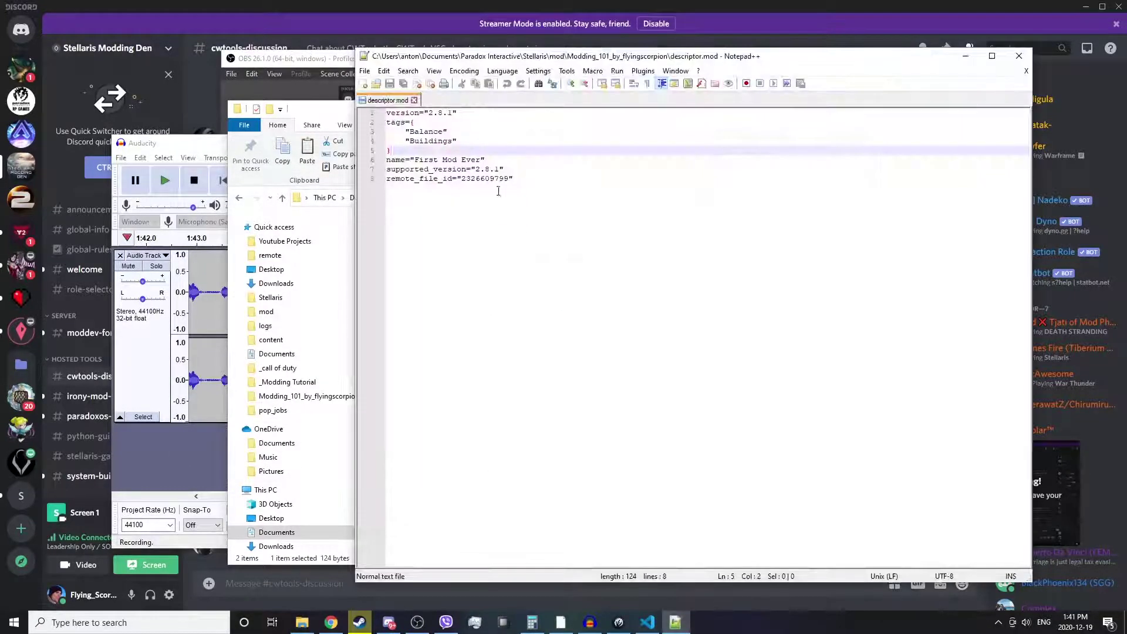
click(460, 130)
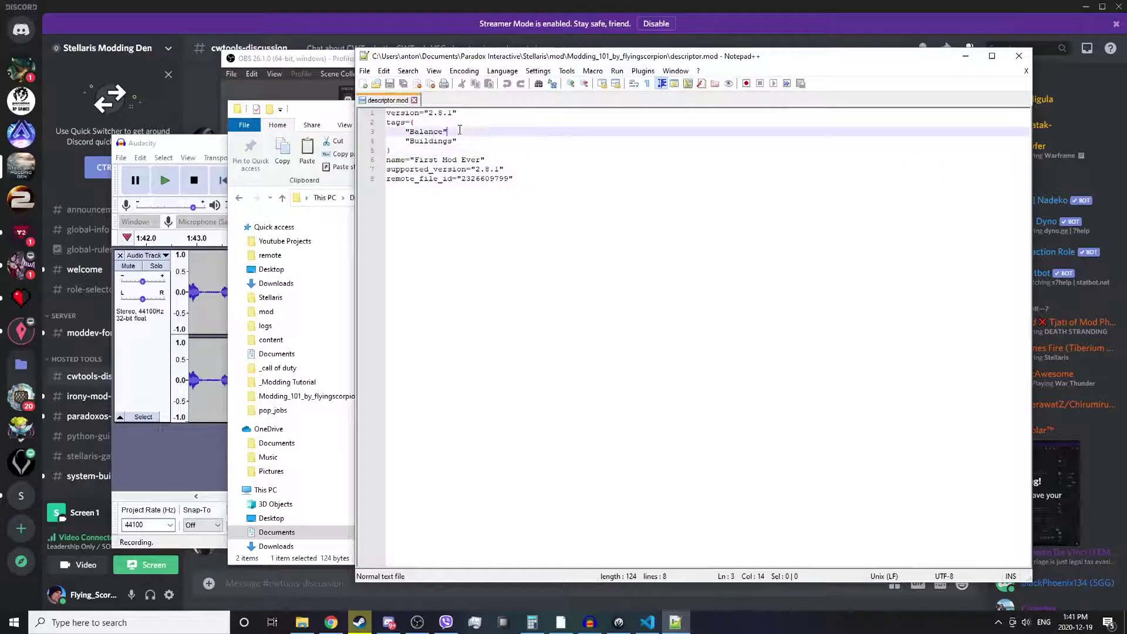
click(412, 122)
click(416, 122)
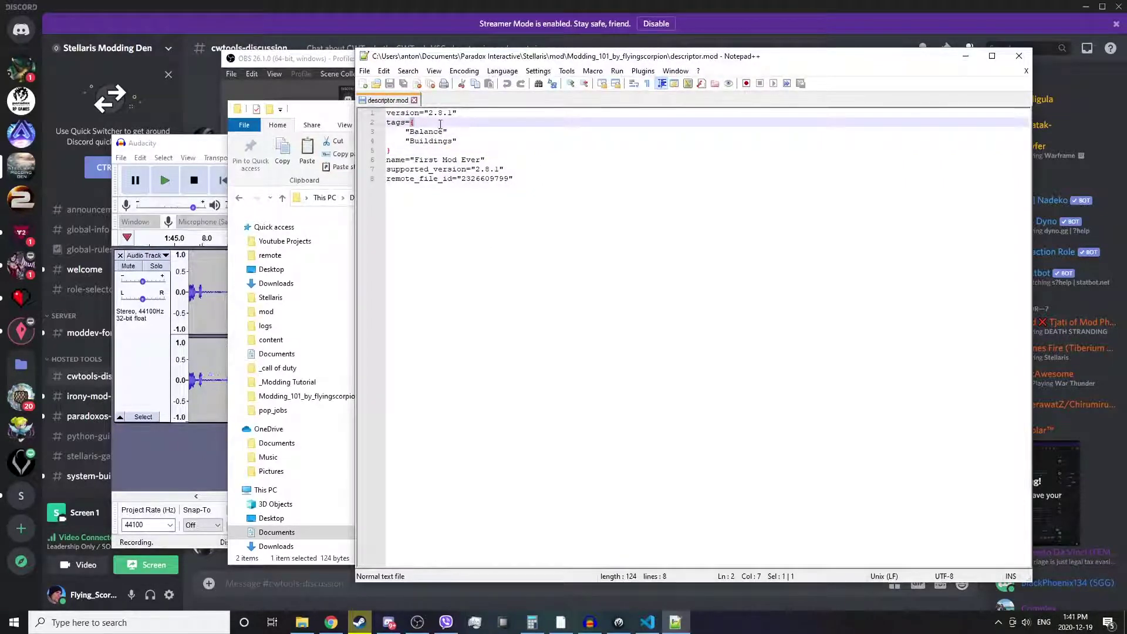
click(398, 152)
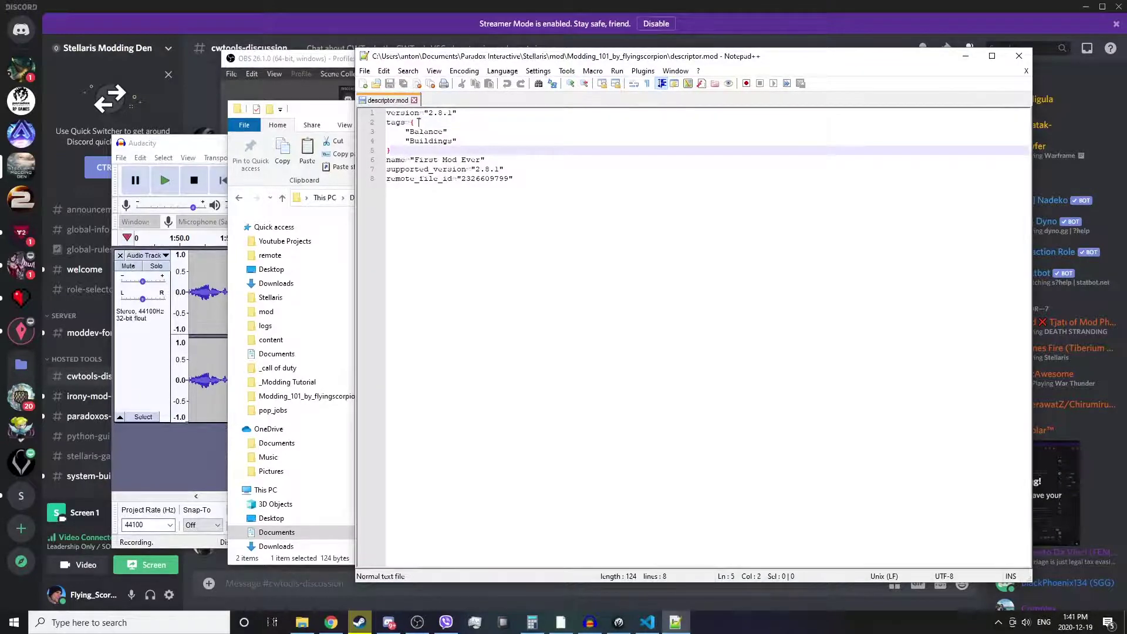
click(1019, 56)
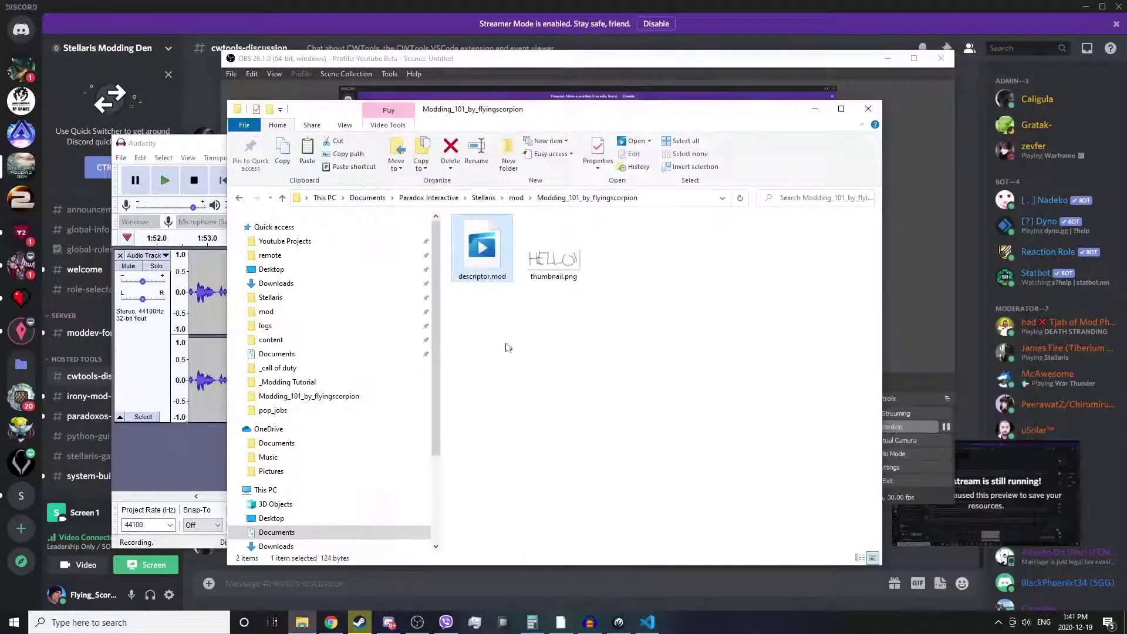
right_click(489, 255)
mouse_move(529, 322)
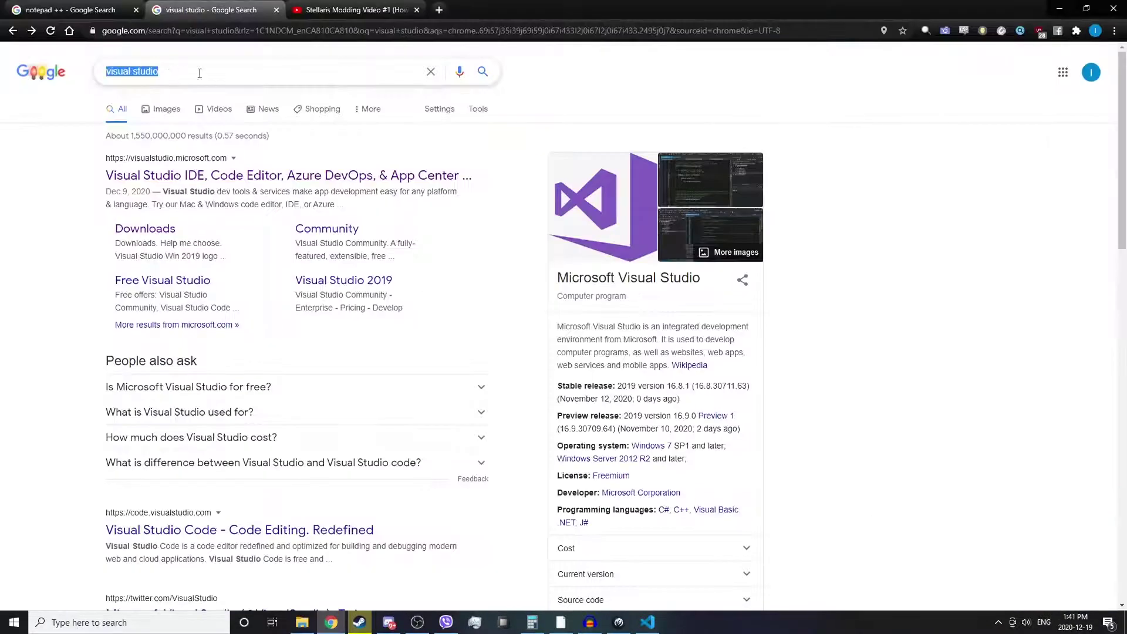
click(203, 70)
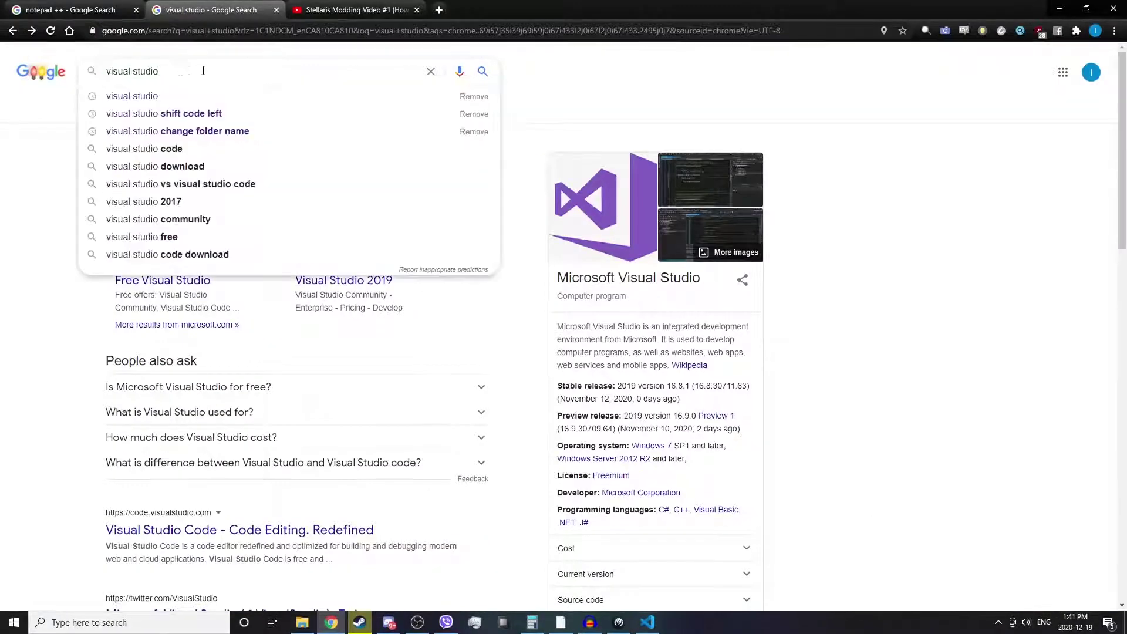
click(37, 282)
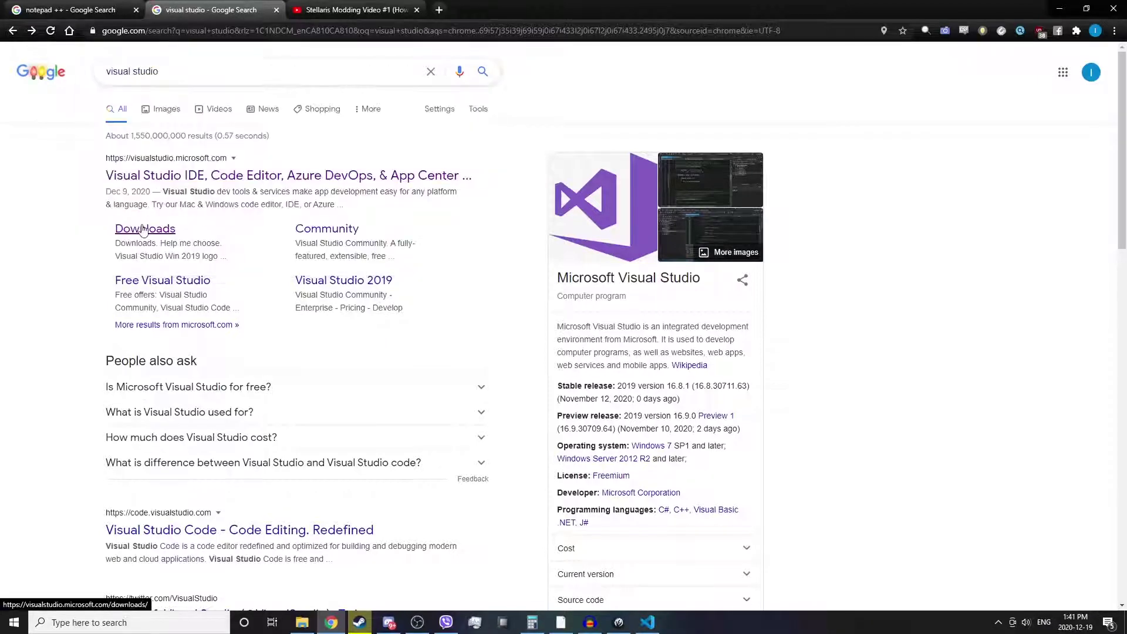
click(70, 10)
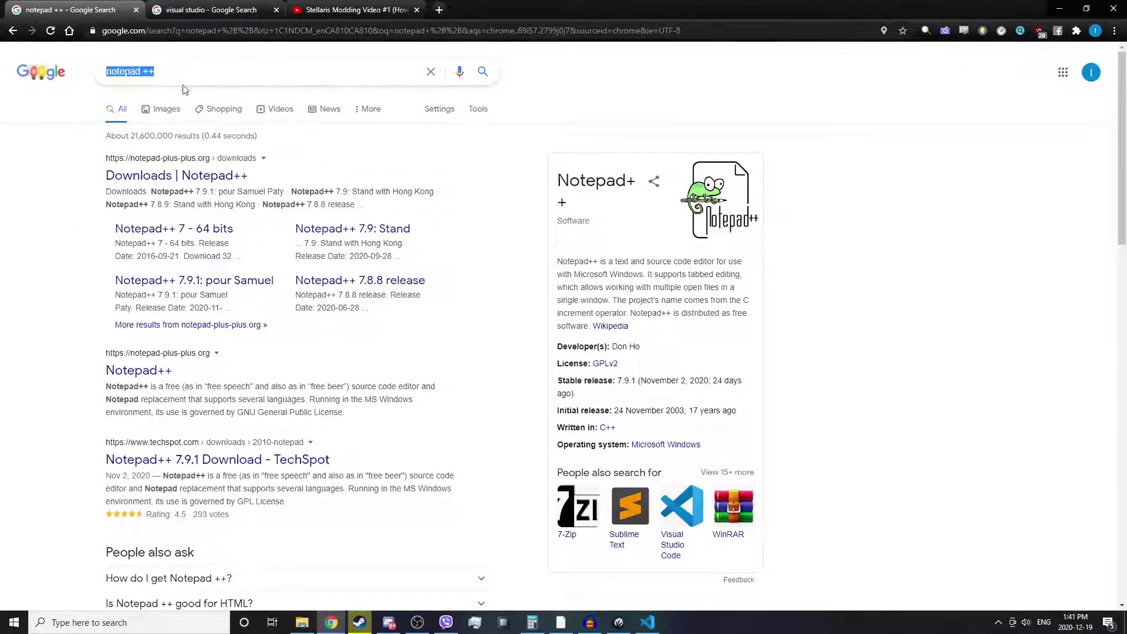
click(191, 62)
key(ctrl+Tab)
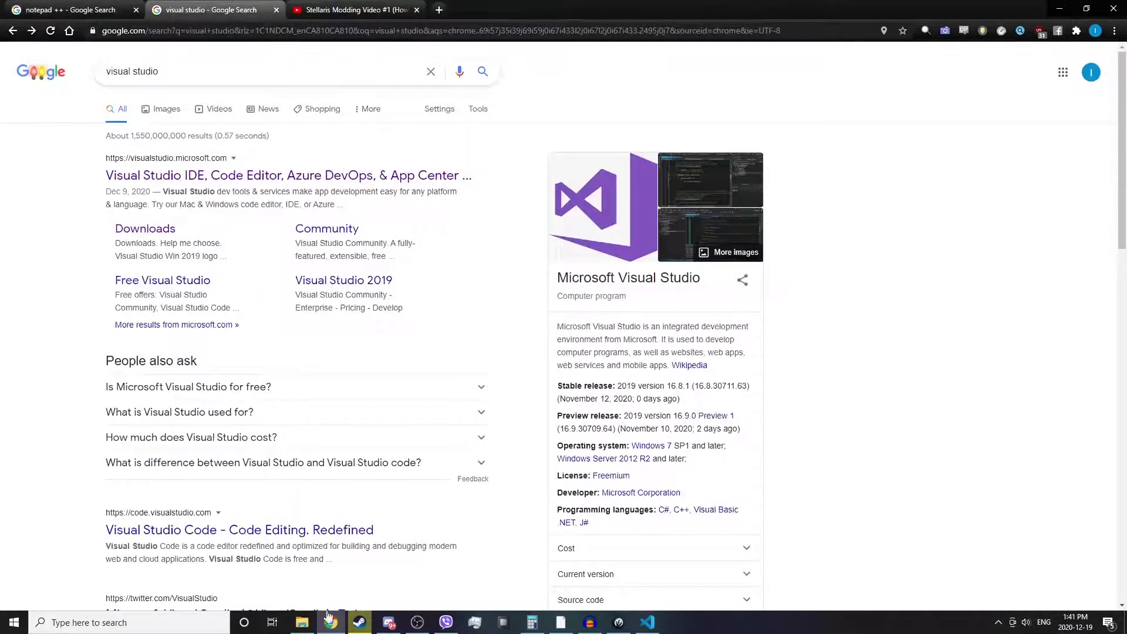
key(alt+Tab)
In VS Code, highlight on_colony_10_year_pulse and show the problem reported for TWNnecroids.10.
click(647, 624)
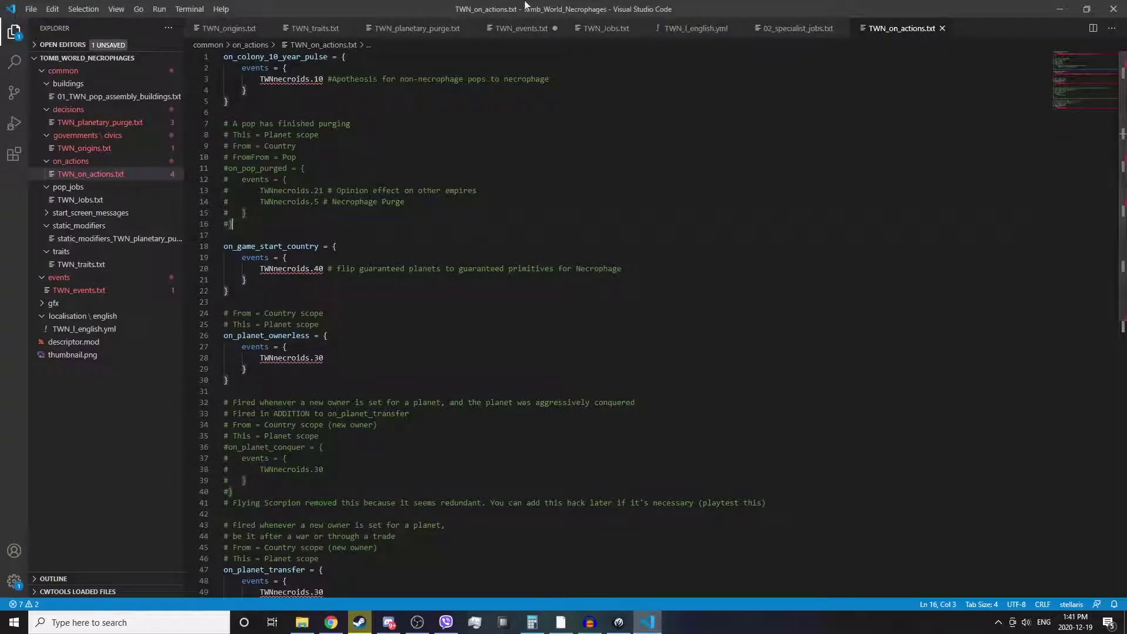
drag(224, 56, 328, 57)
click(224, 112)
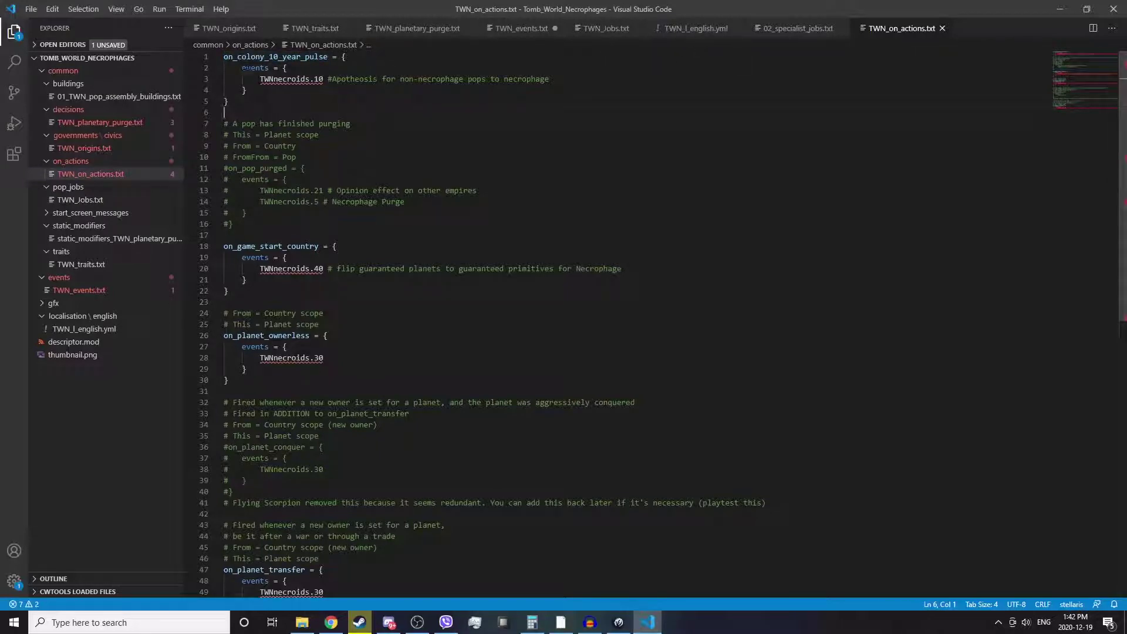
drag(260, 79, 324, 79)
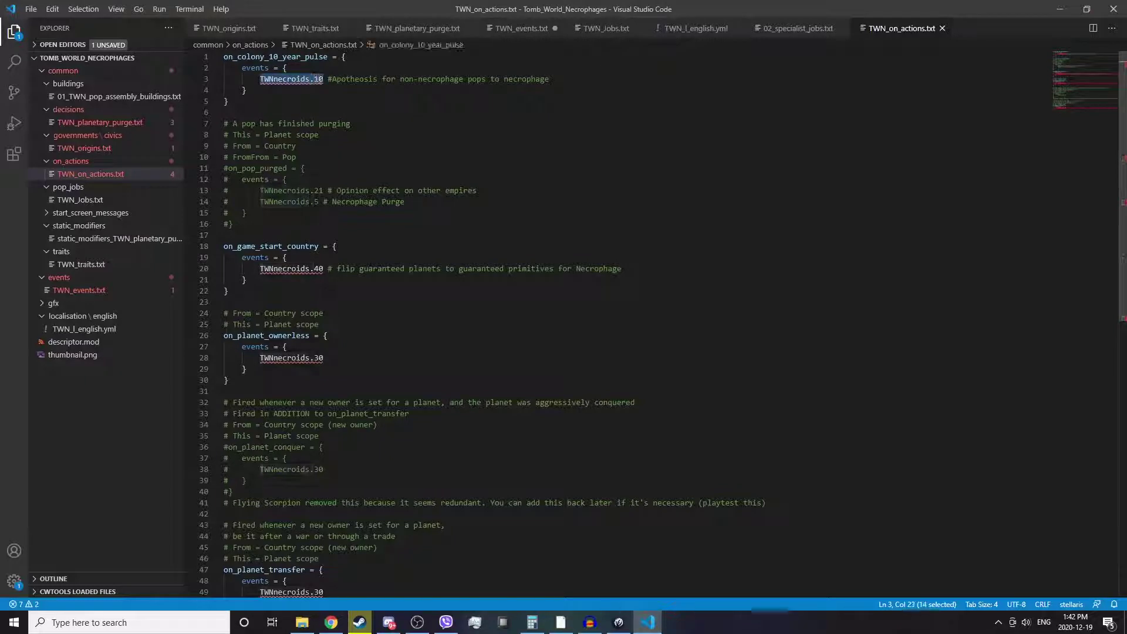
click(245, 89)
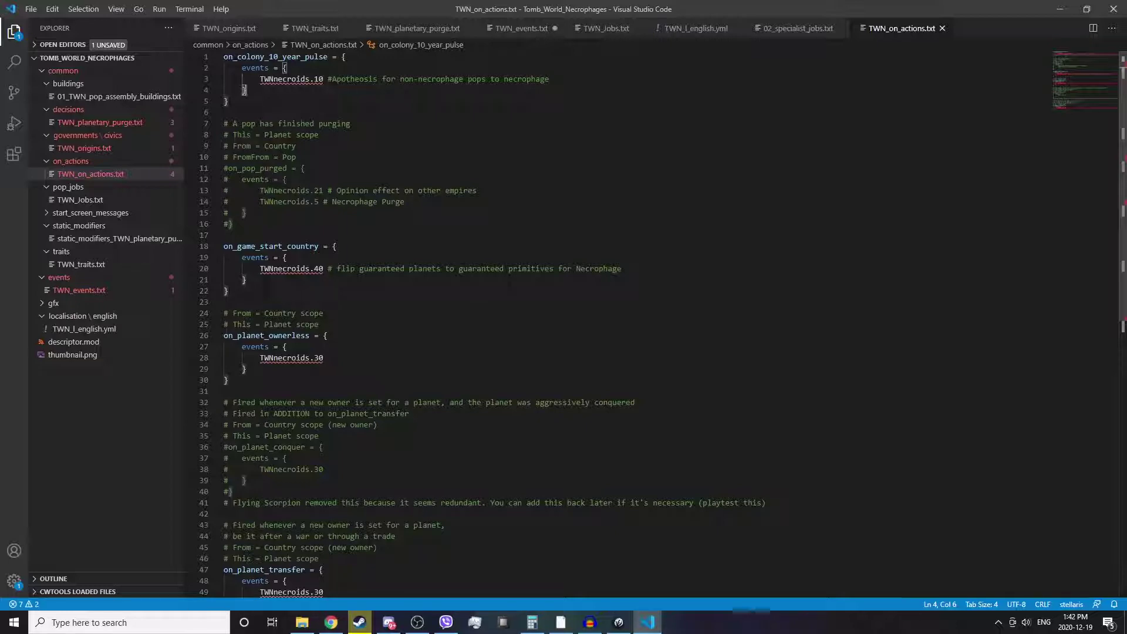
Sweep over the event blocks back to line 1, then switch to Discord.
drag(324, 357, 224, 57)
click(319, 135)
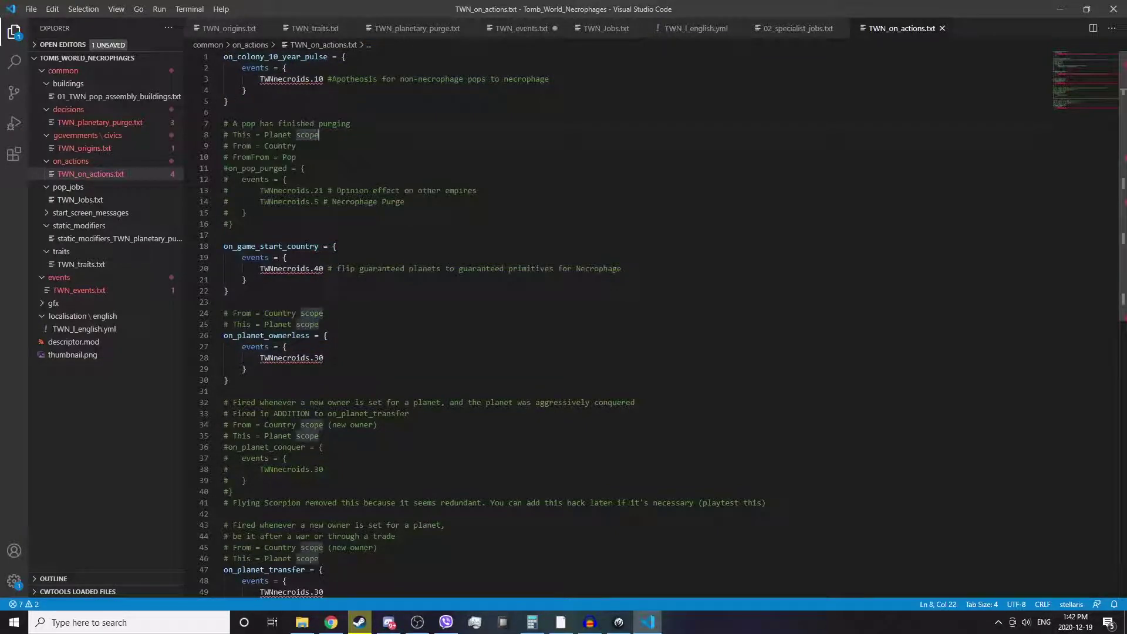
click(390, 622)
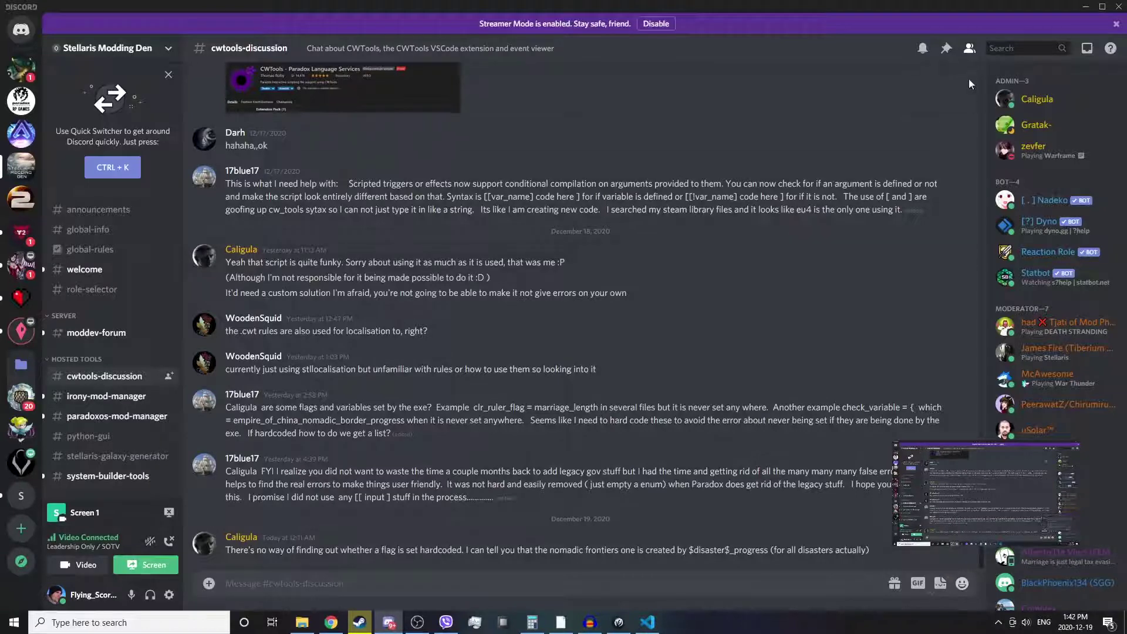
Scroll through the cwtools-discussion channel's pinned CWTools setup messages, then close them.
click(946, 50)
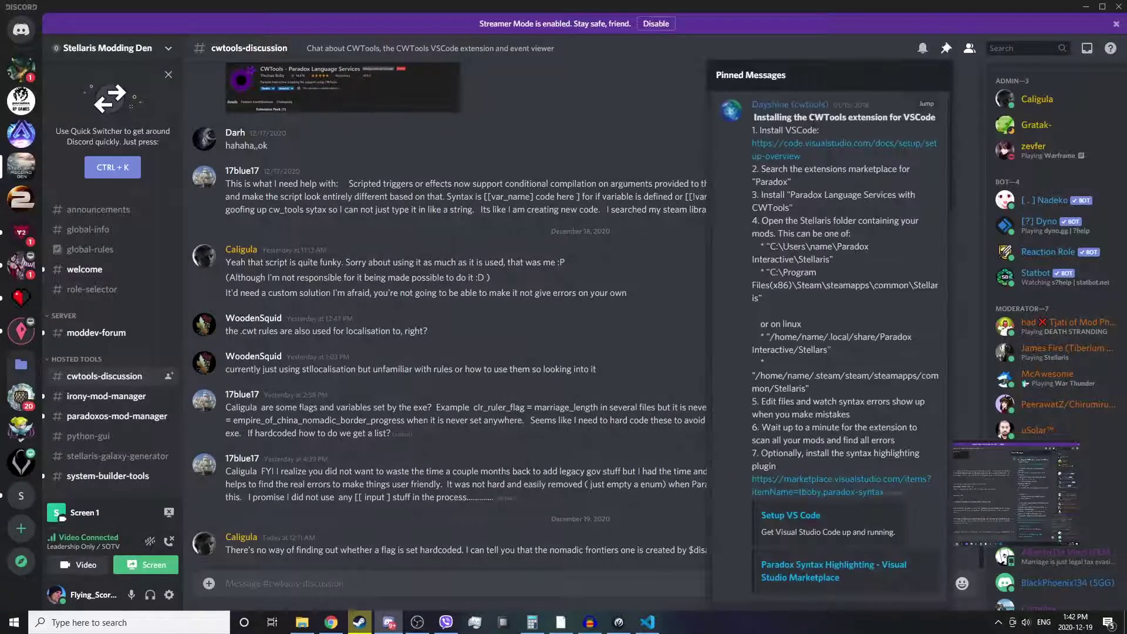
scroll(866, 184, down, 15)
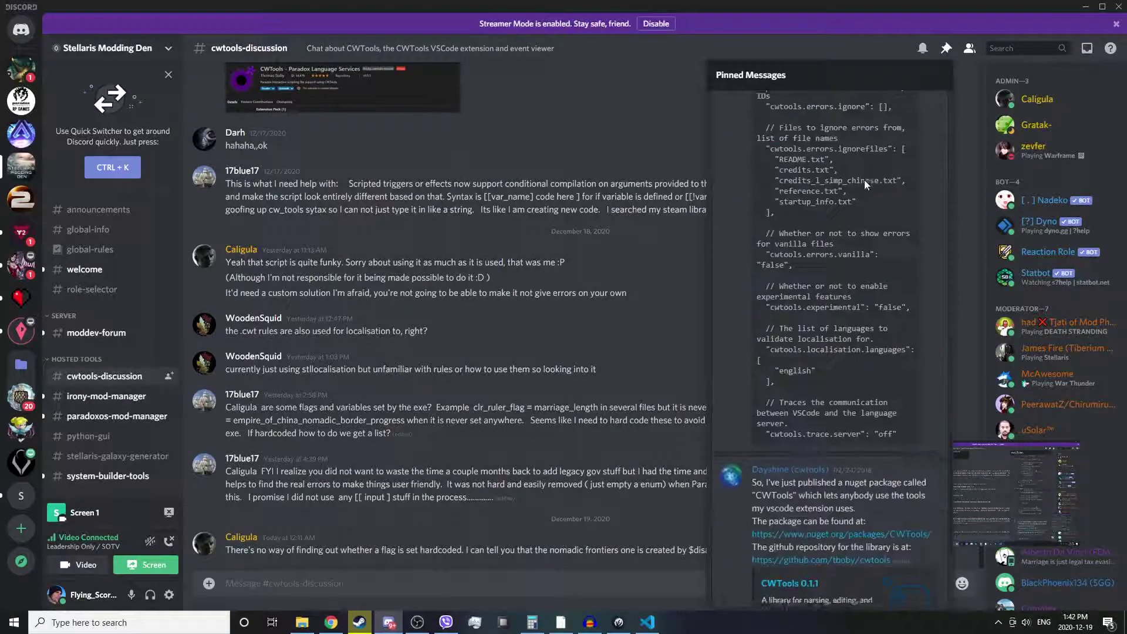
scroll(866, 184, down, 4)
click(952, 48)
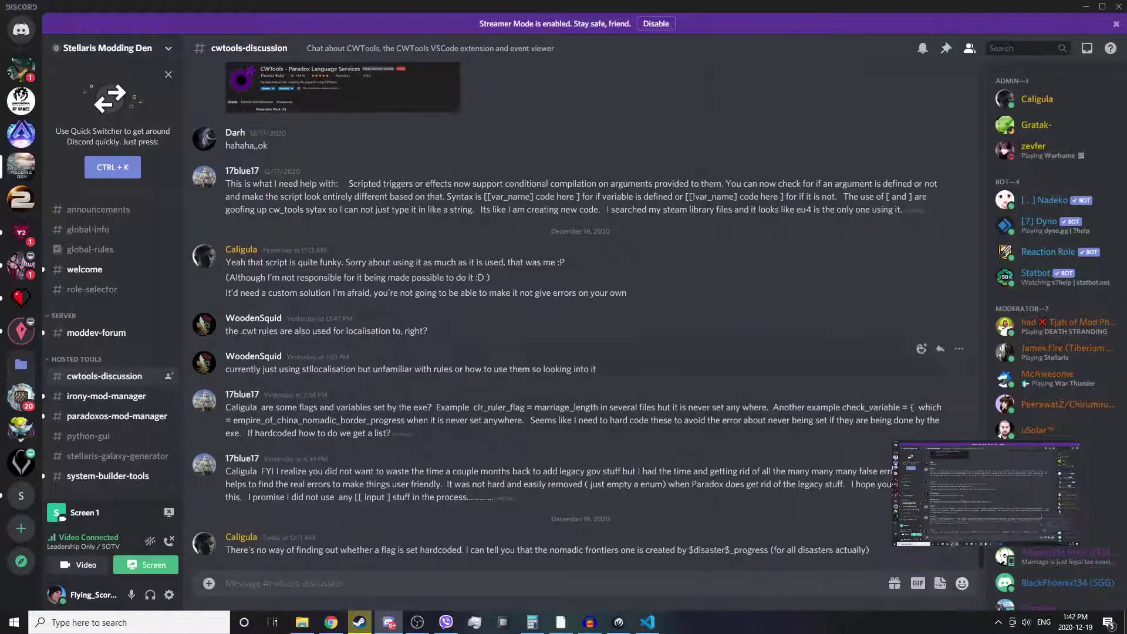
Highlight the latest reply about hardcoded flags, then bring up the mod folder in File Explorer.
drag(226, 553, 450, 554)
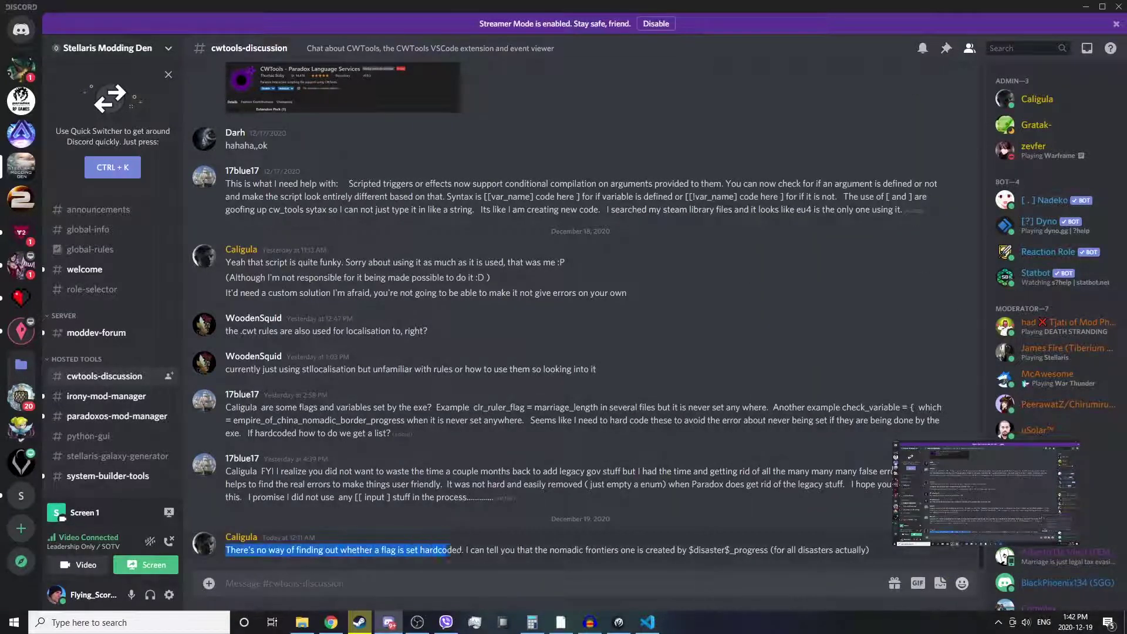
click(473, 554)
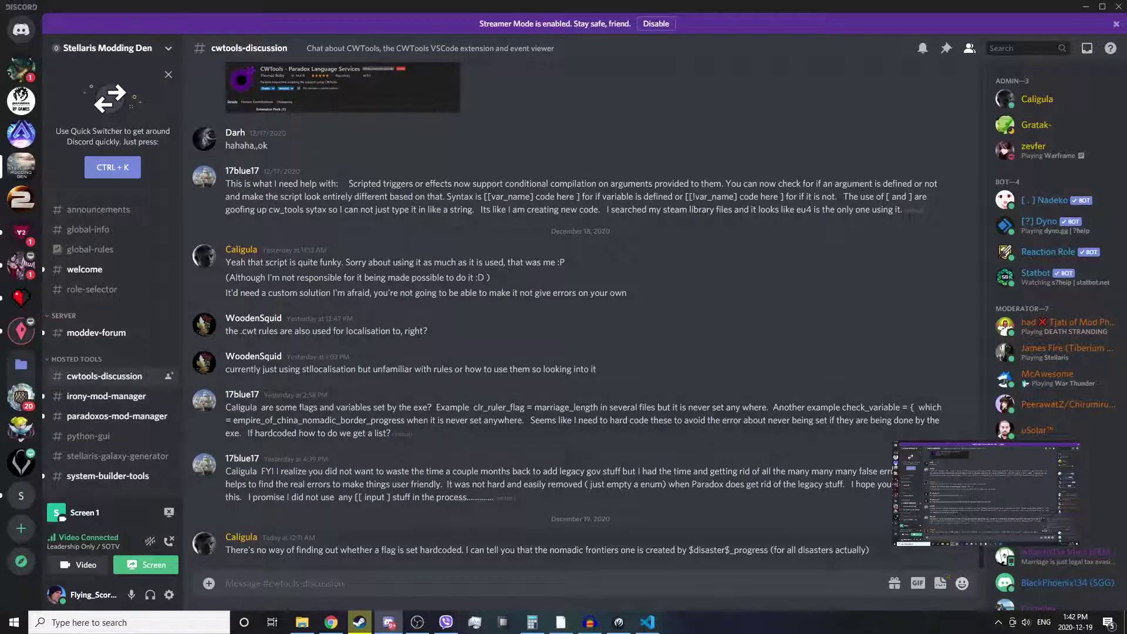
click(303, 623)
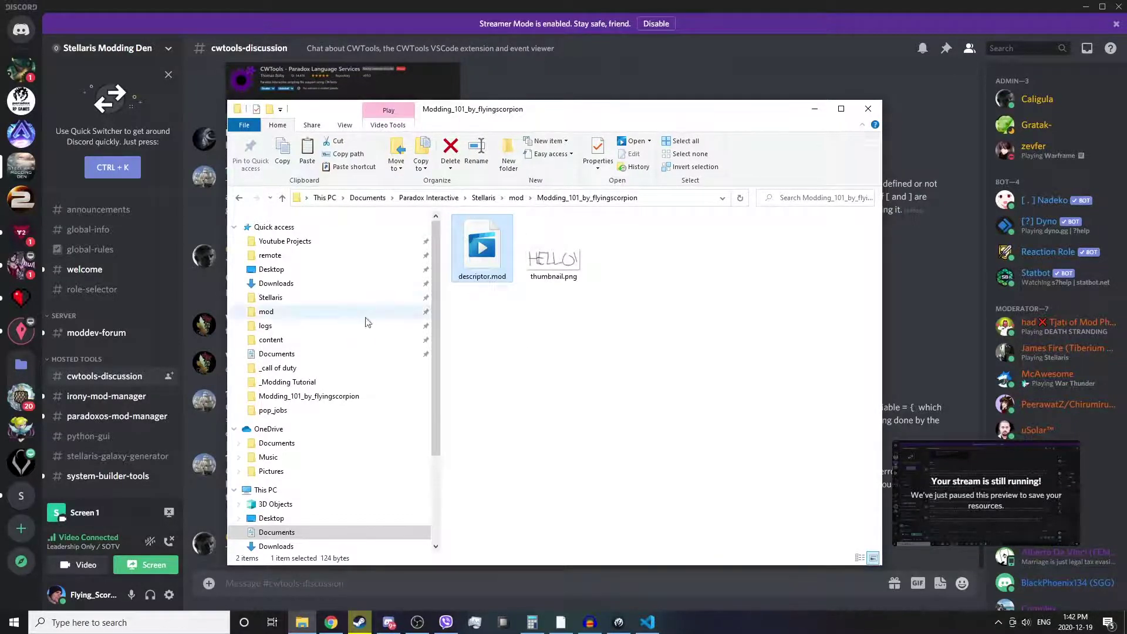
Browse the Steam Stellaris install folder and Documents Stellaris folder, then return to Chrome's visual studio search.
click(331, 300)
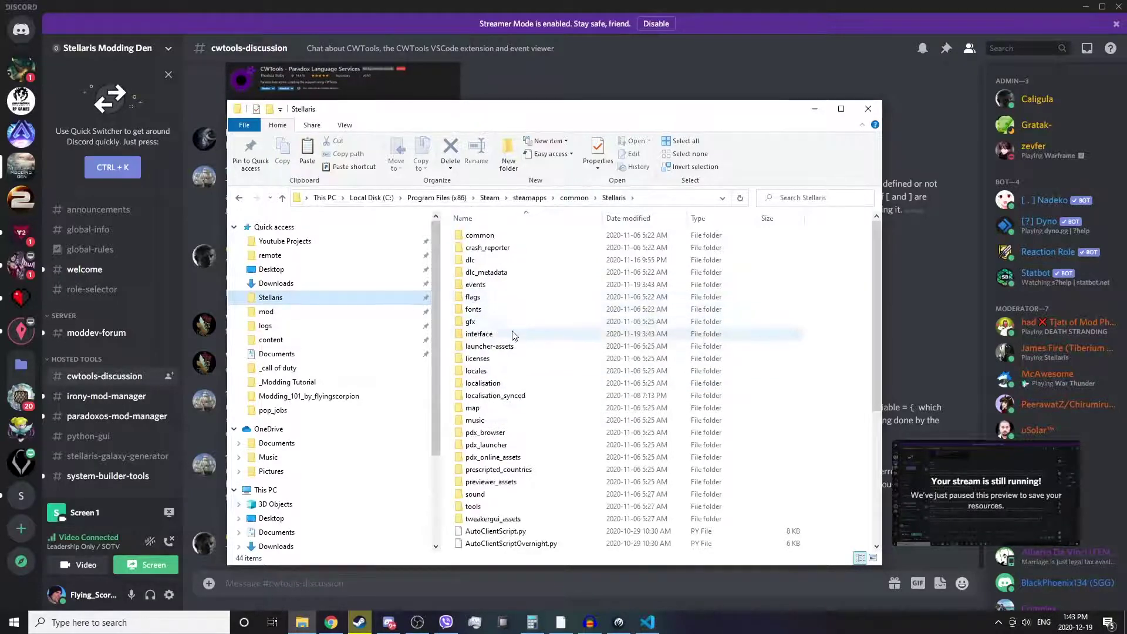
click(312, 311)
click(481, 198)
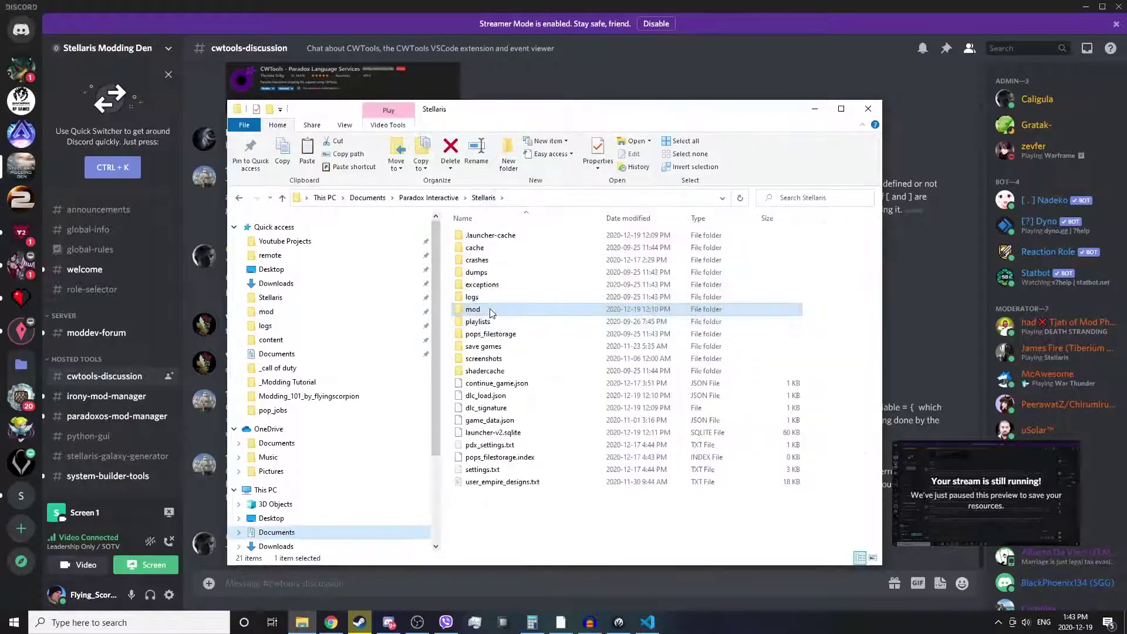
mouse_move(473, 309)
mouse_down()
mouse_move(352, 311)
mouse_move(492, 314)
mouse_up()
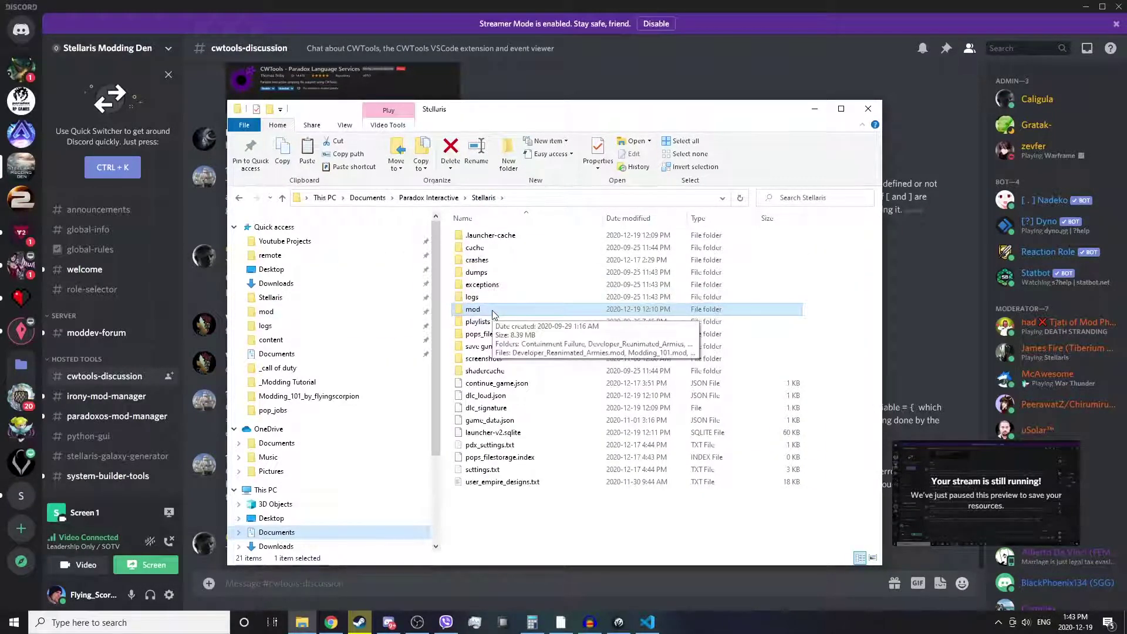
click(331, 623)
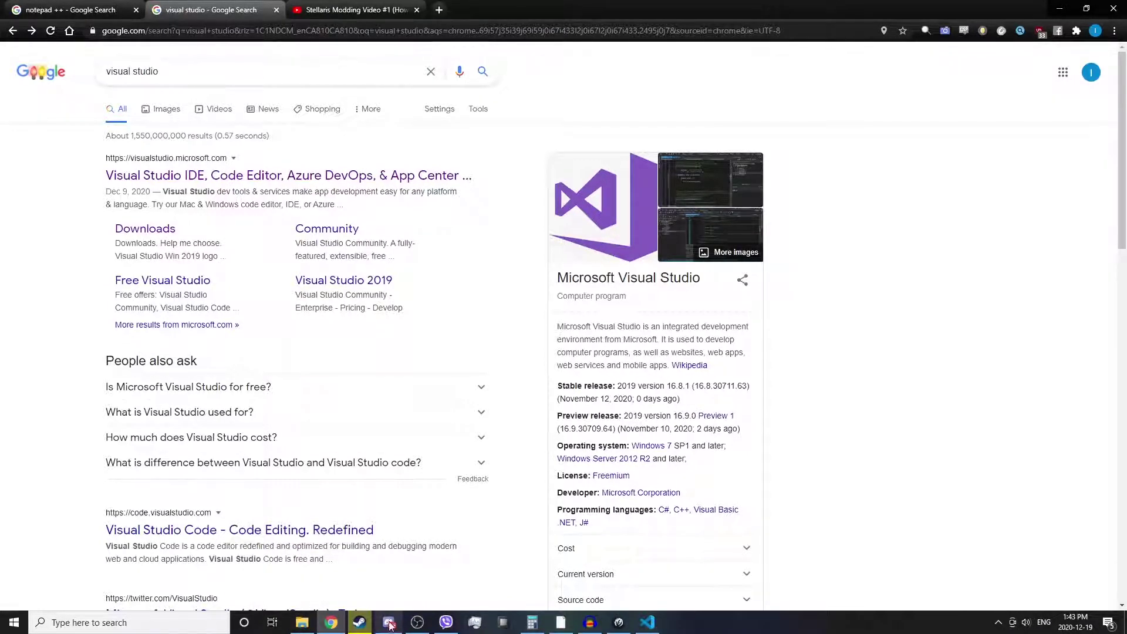
mouse_move(389, 625)
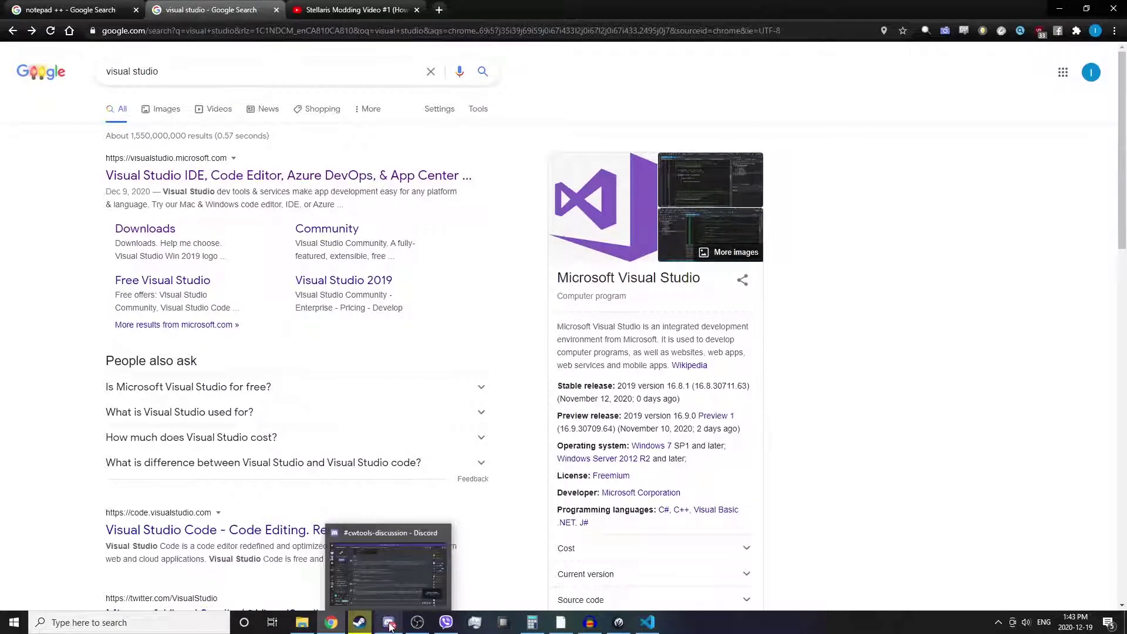
Bring Discord's cwtools-discussion channel forward and highlight the reply about needing a custom solution.
click(390, 624)
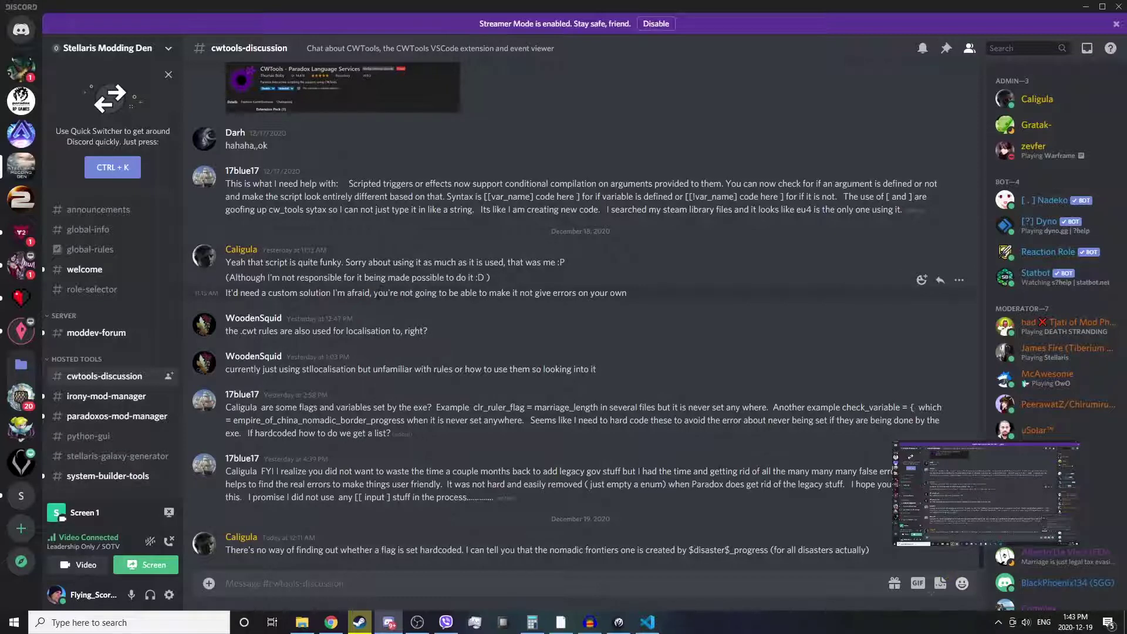
drag(627, 295, 346, 262)
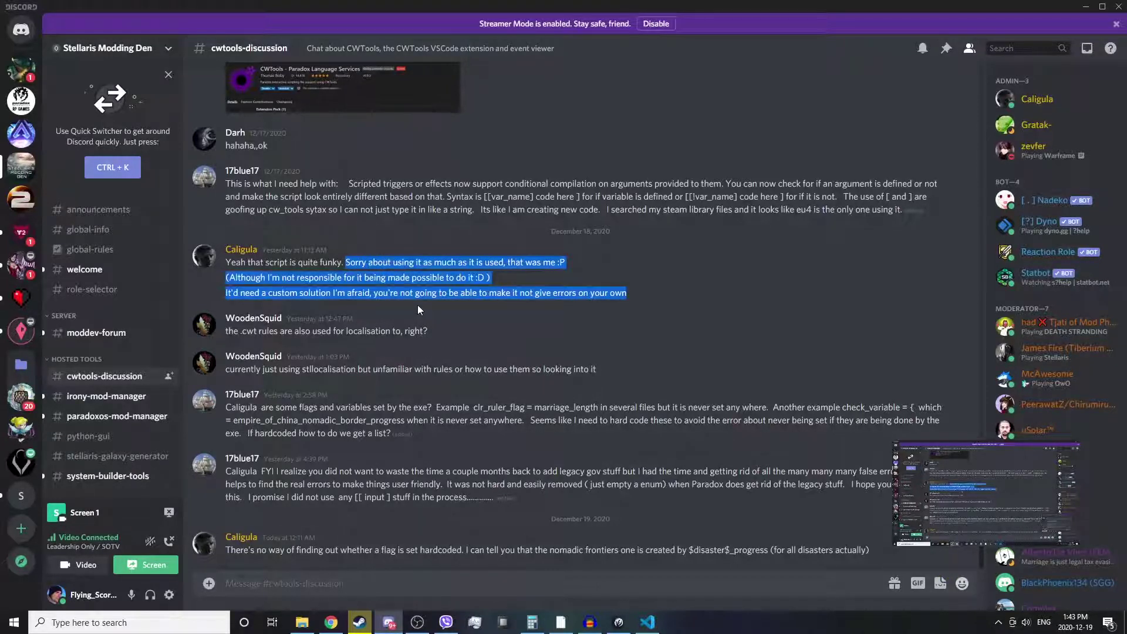